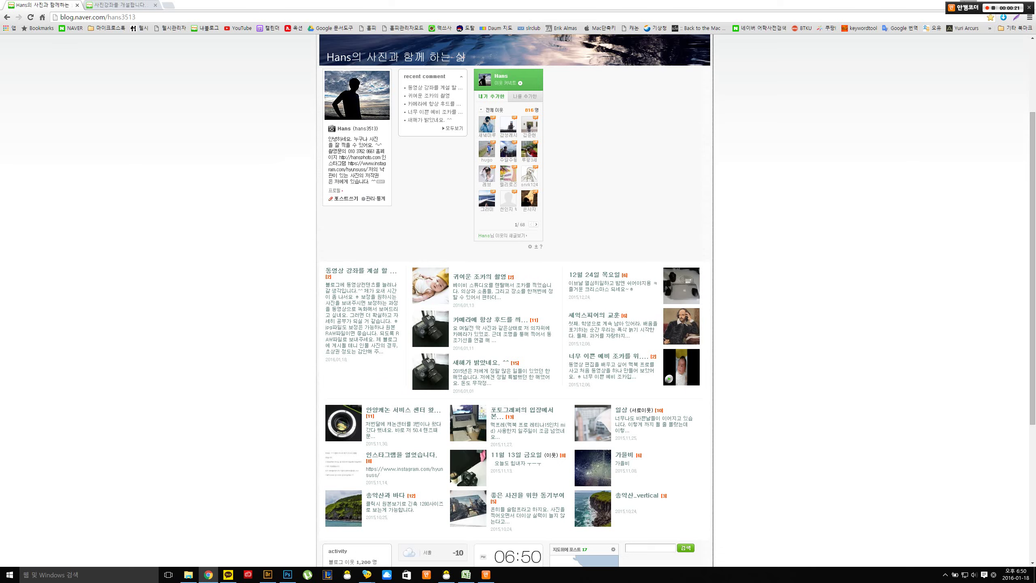
# - Open the blog post announcing the planned video lectures and look through its photo and text
pyautogui.scroll(-2, 359, 241)
pyautogui.click(359, 241)
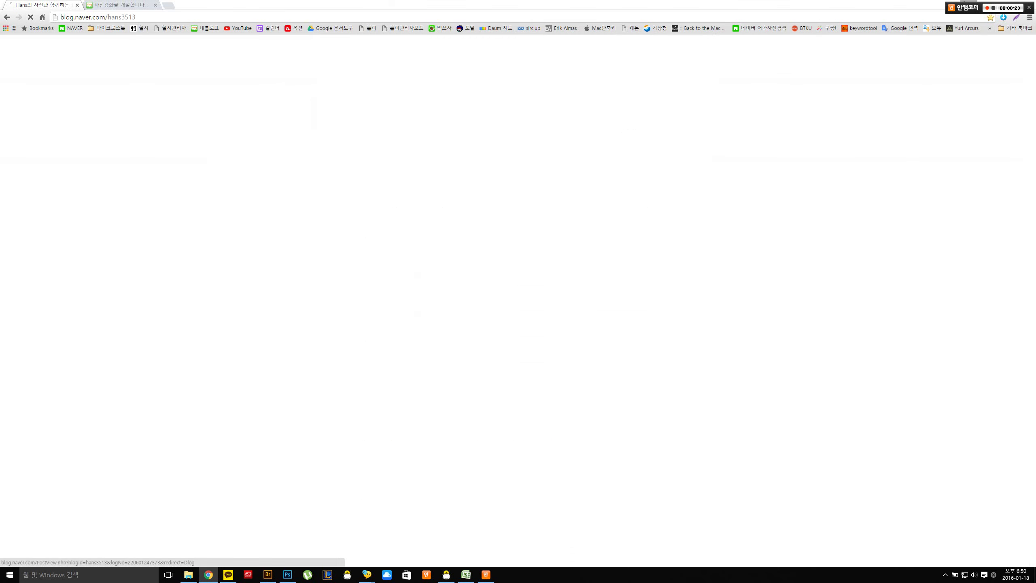
pyautogui.scroll(-4, 515, 285)
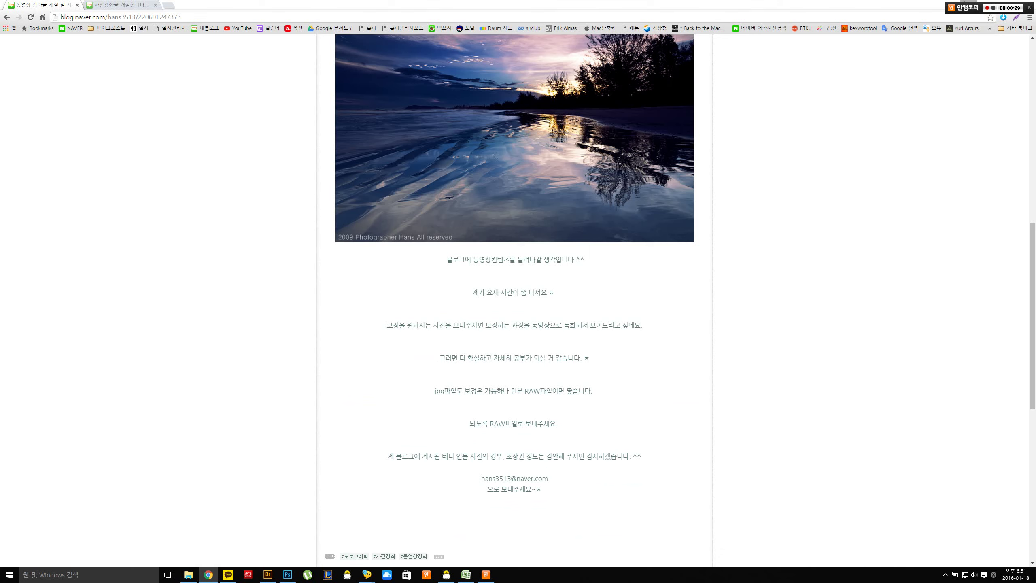
pyautogui.scroll(3, 515, 298)
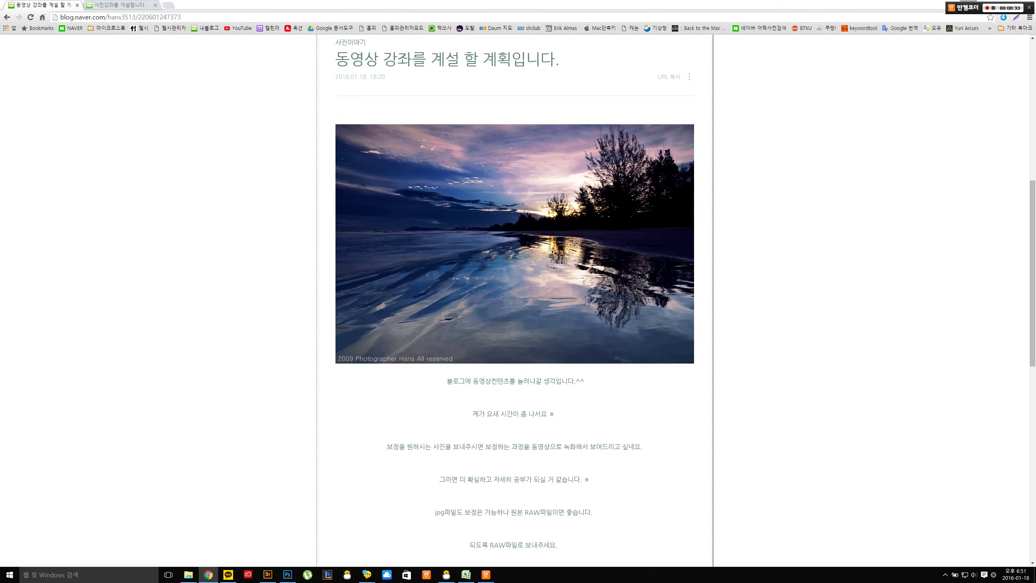
pyautogui.scroll(-5, 515, 298)
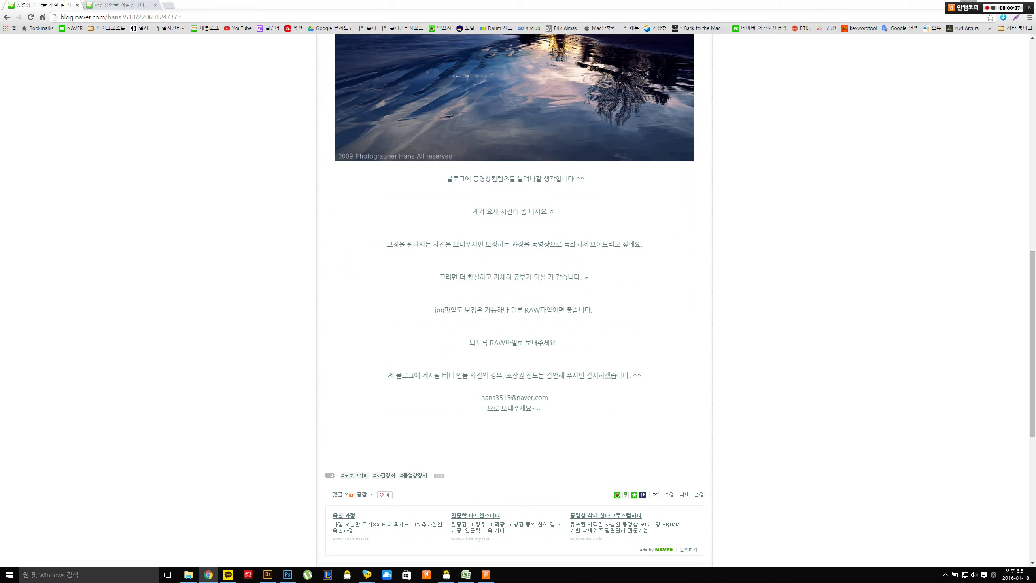
# - Read the post's lines on recording the retouching process, learning in detail, and submitting JPG or RAW photos
pyautogui.moveTo(407, 244); pyautogui.dragTo(644, 244)
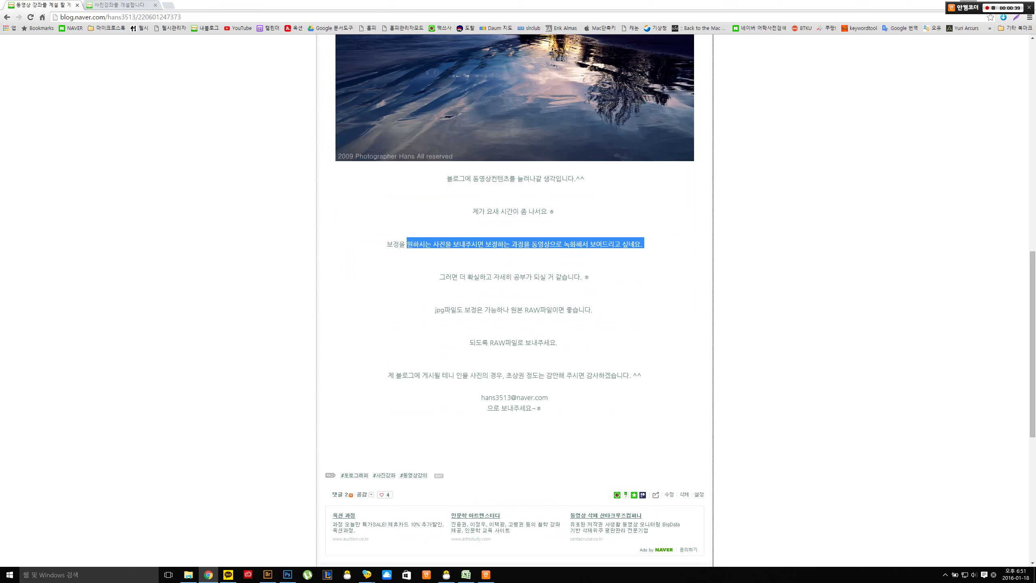
pyautogui.click(645, 247)
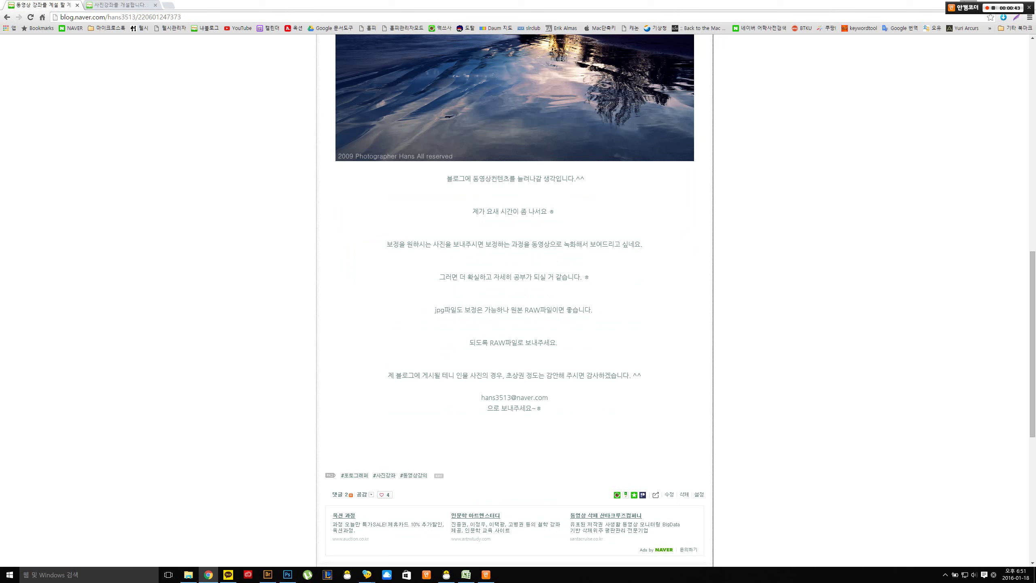
pyautogui.scroll(-1, 515, 298)
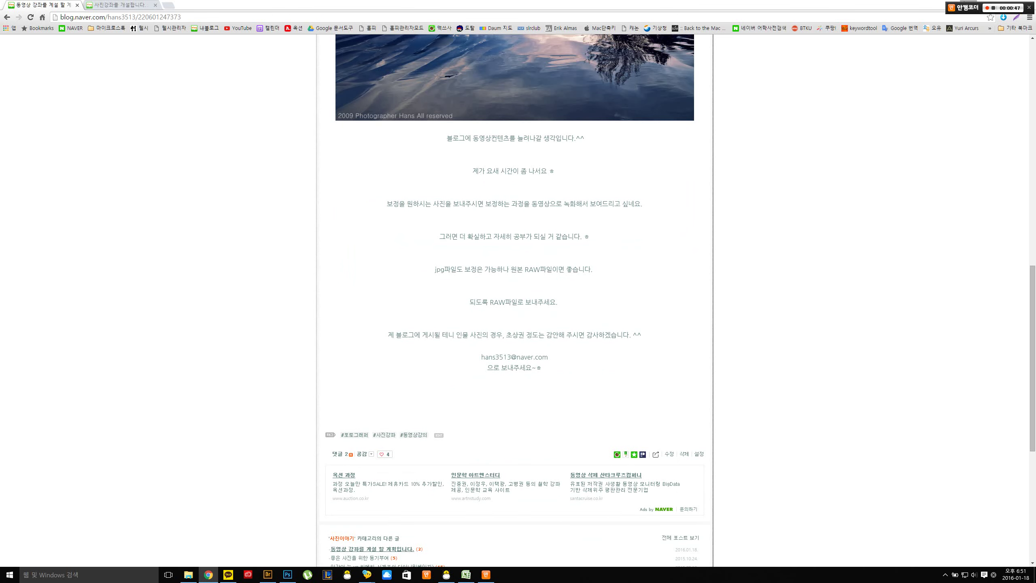
pyautogui.moveTo(514, 236); pyautogui.dragTo(590, 237)
pyautogui.click(600, 241)
pyautogui.scroll(5, 515, 298)
pyautogui.scroll(-3, 515, 298)
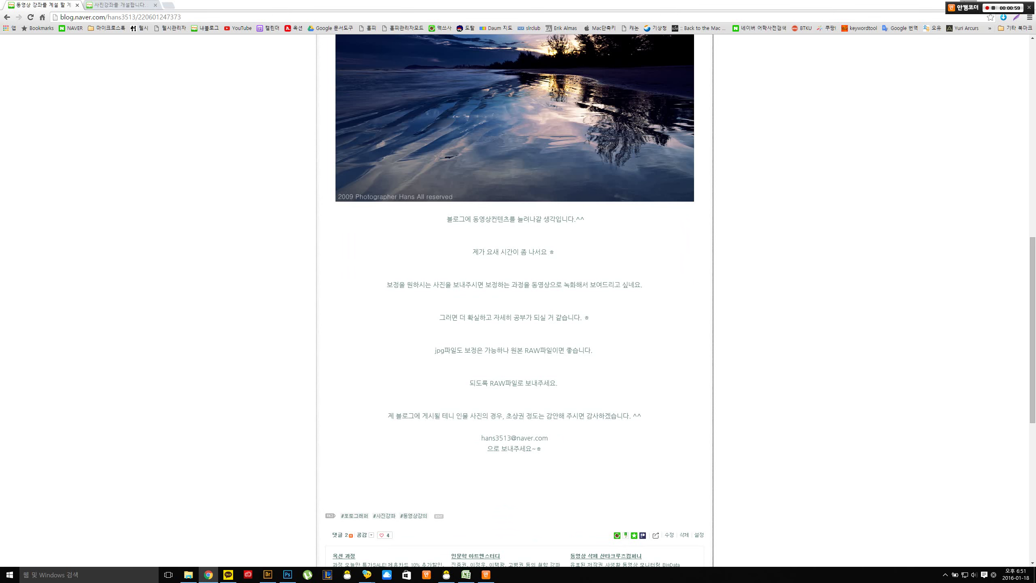
pyautogui.scroll(-2, 514, 286)
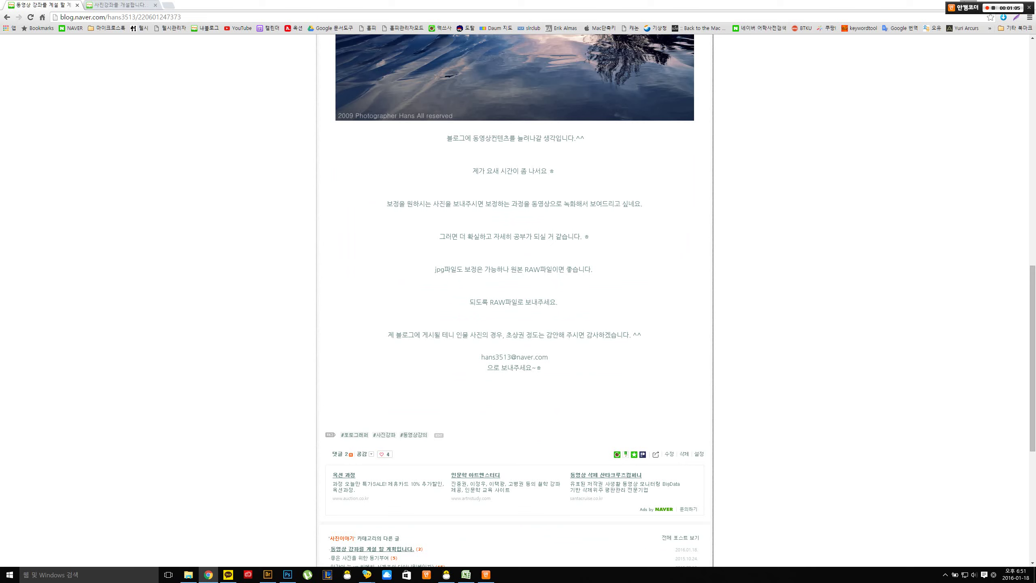
pyautogui.moveTo(524, 270); pyautogui.dragTo(593, 270)
pyautogui.click(595, 270)
pyautogui.scroll(2, 514, 286)
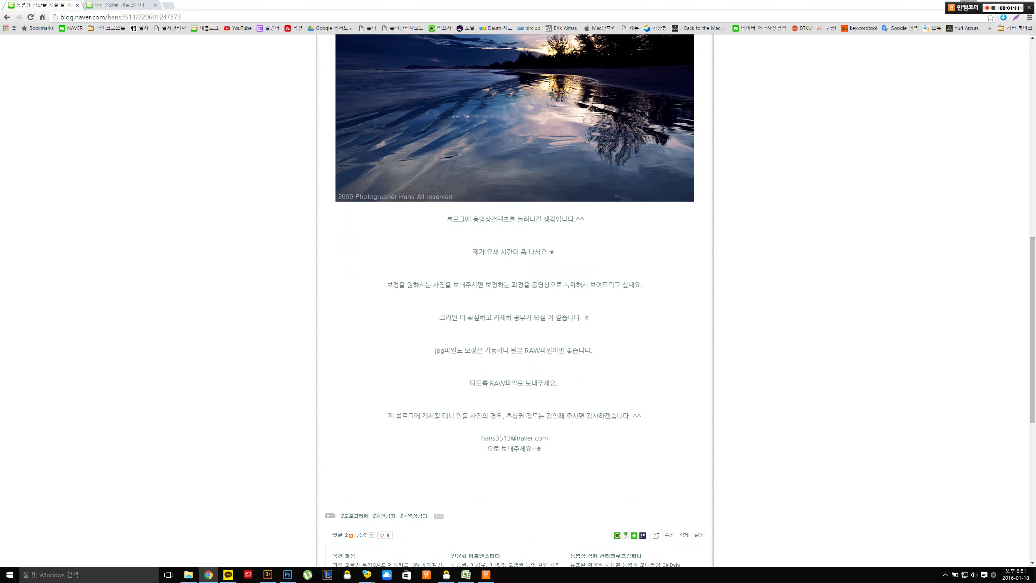
pyautogui.scroll(15, 514, 285)
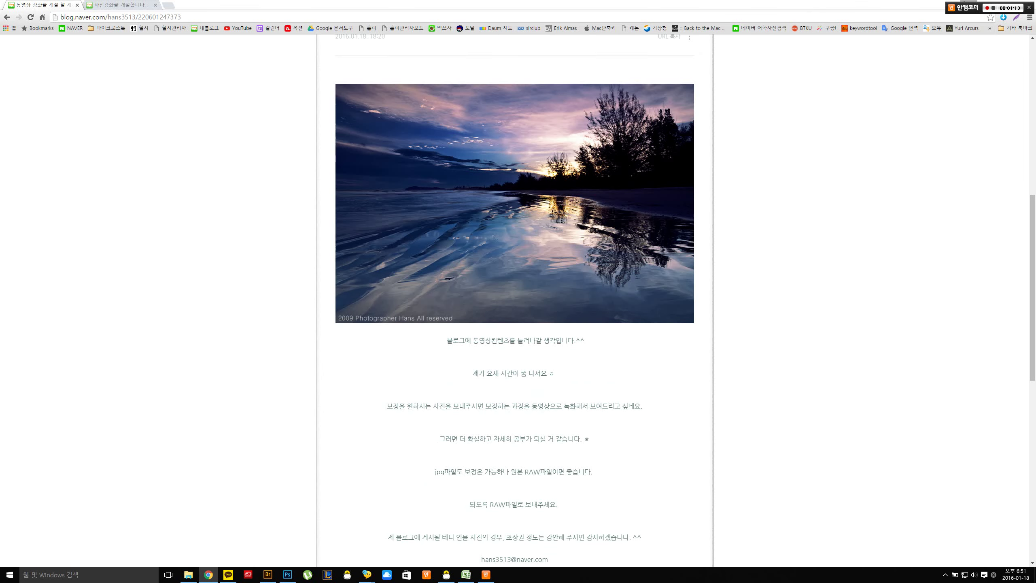
# - Return to the blog's front page and look over its list of recent posts
pyautogui.scroll(3, 514, 285)
pyautogui.click(338, 58)
pyautogui.scroll(-4, 514, 285)
pyautogui.scroll(-2, 514, 286)
pyautogui.scroll(6, 514, 285)
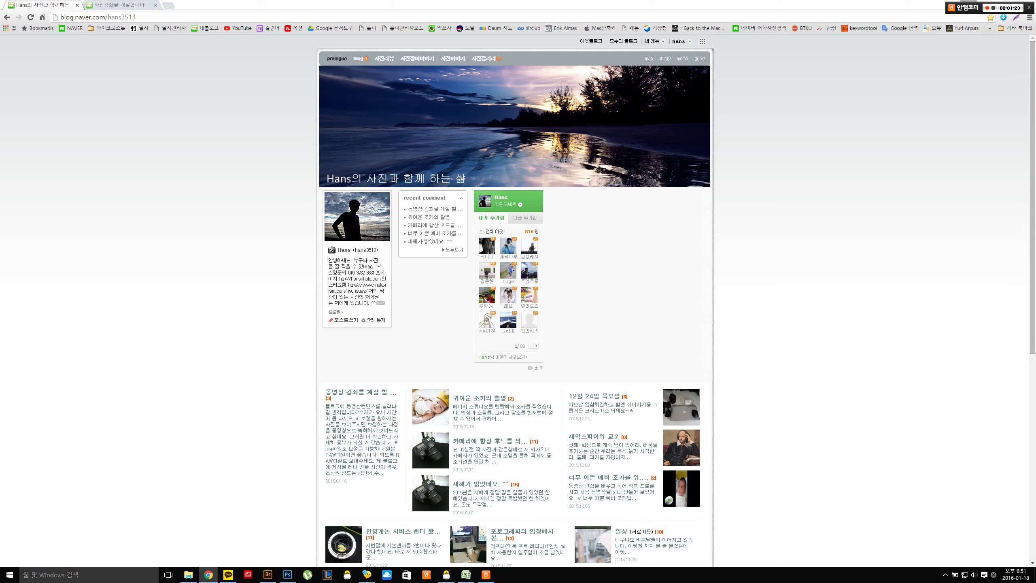
# - Put the browser away, switch to Photoshop and close IMG_0384.jpg without saving its changes
pyautogui.press('super+Down')
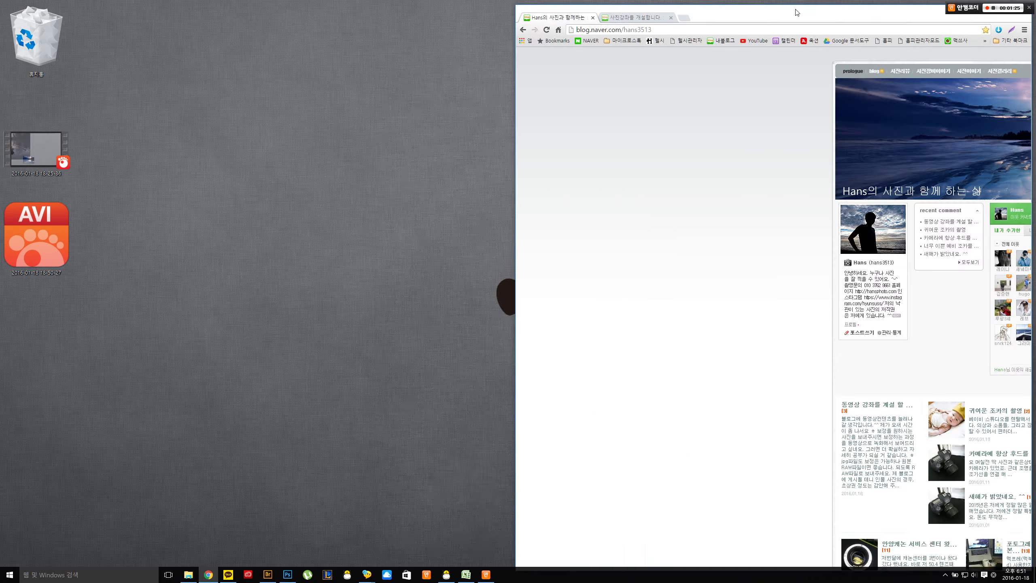
pyautogui.press('super+Down')
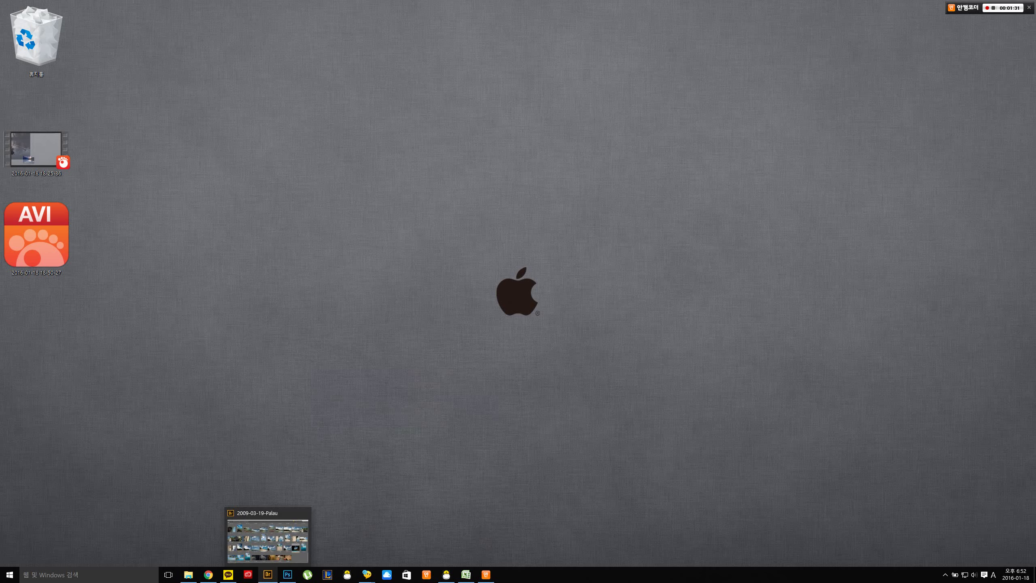
pyautogui.click(288, 575)
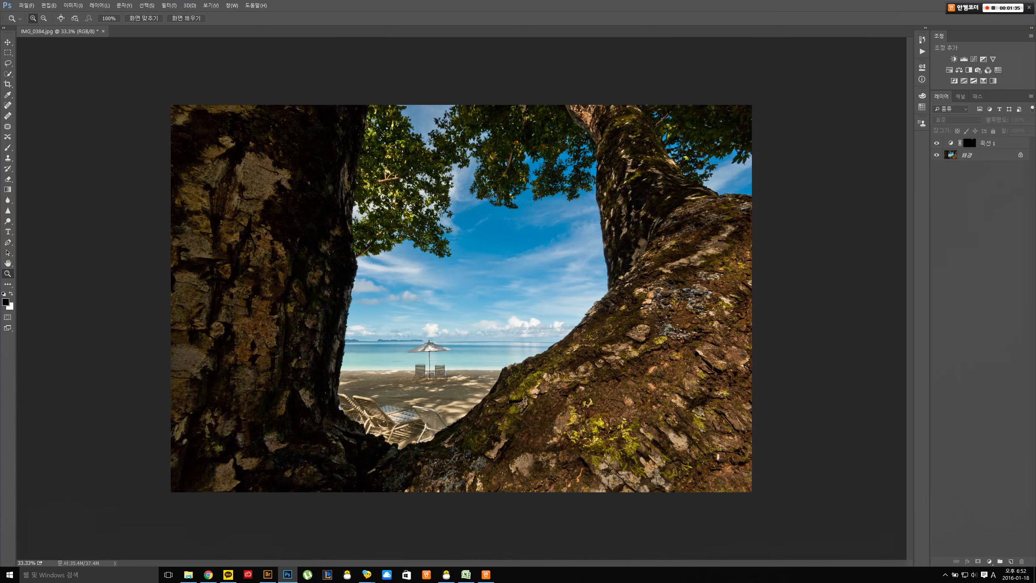
pyautogui.hotkey('ctrl', 'w')
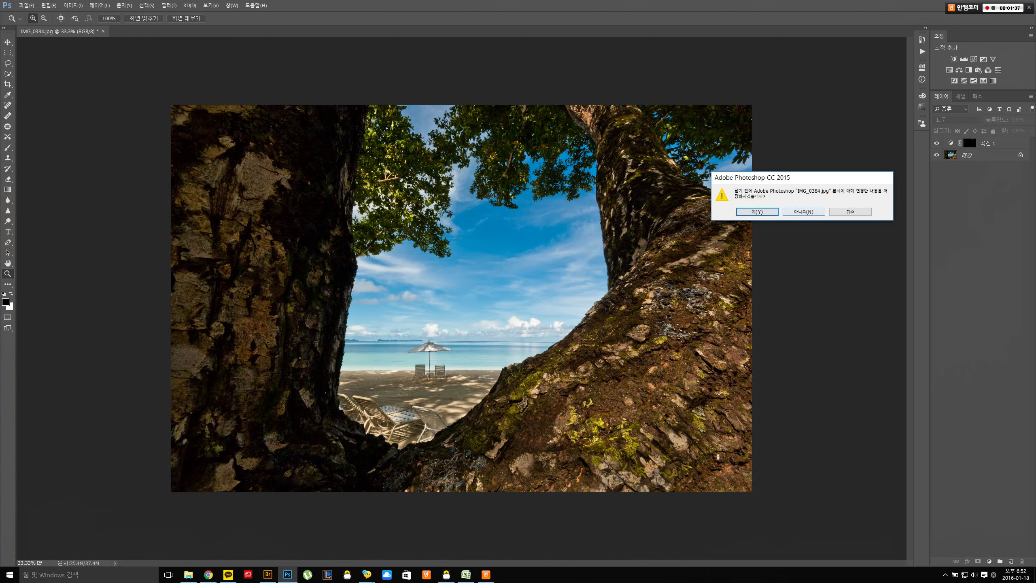
pyautogui.press('n')
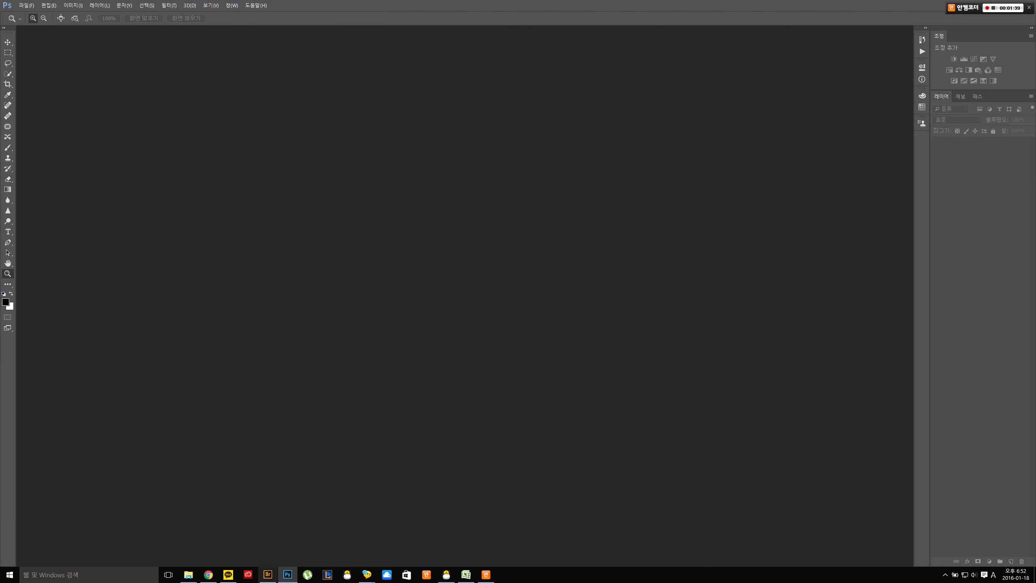
# - Switch to Bridge and look through the RAW photos in the 2009-03-19-Palau folder, stopping at IMG_0384.CR2
pyautogui.click(267, 575)
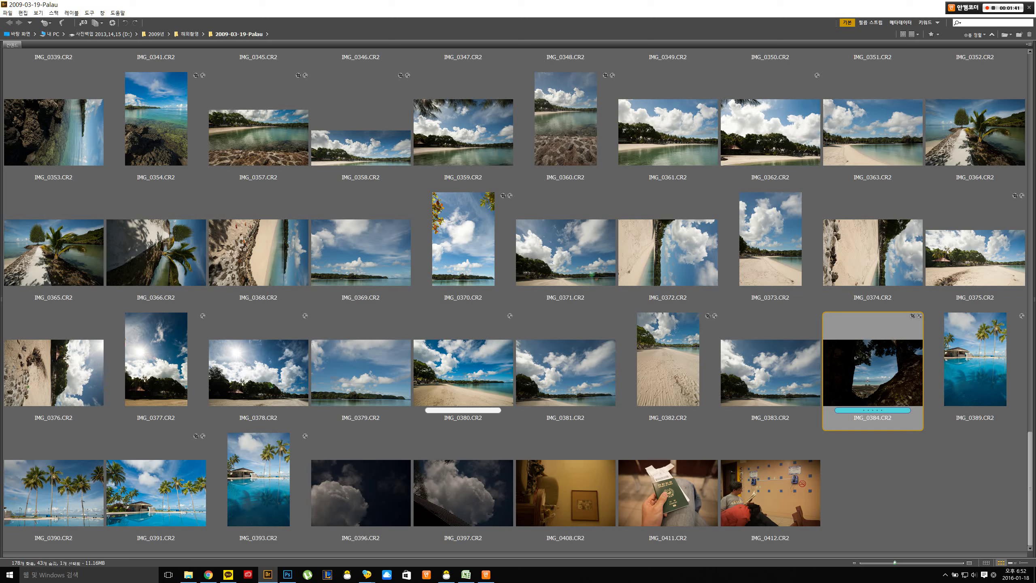
pyautogui.scroll(10, 516, 298)
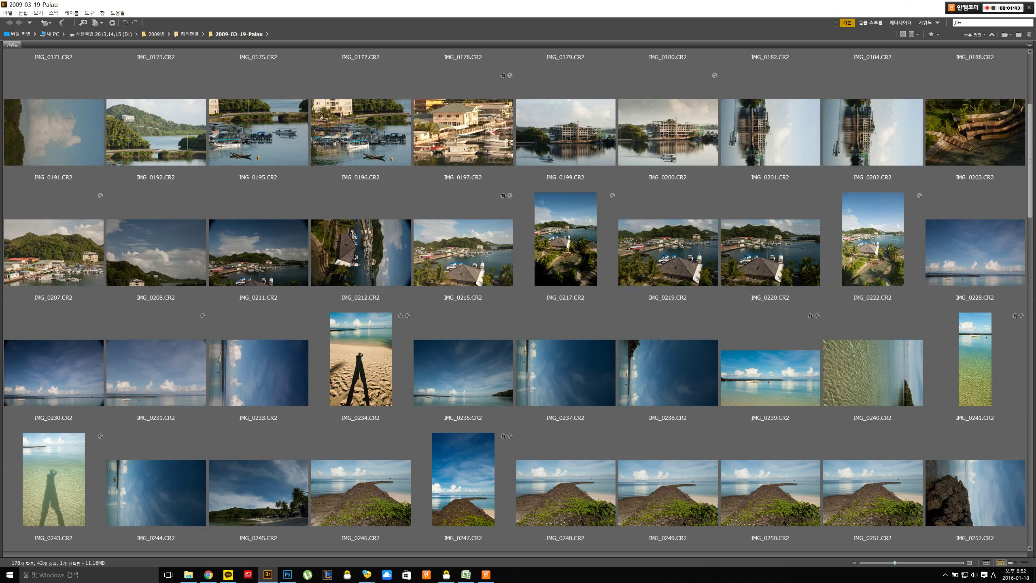
pyautogui.scroll(-10, 517, 298)
pyautogui.click(879, 475)
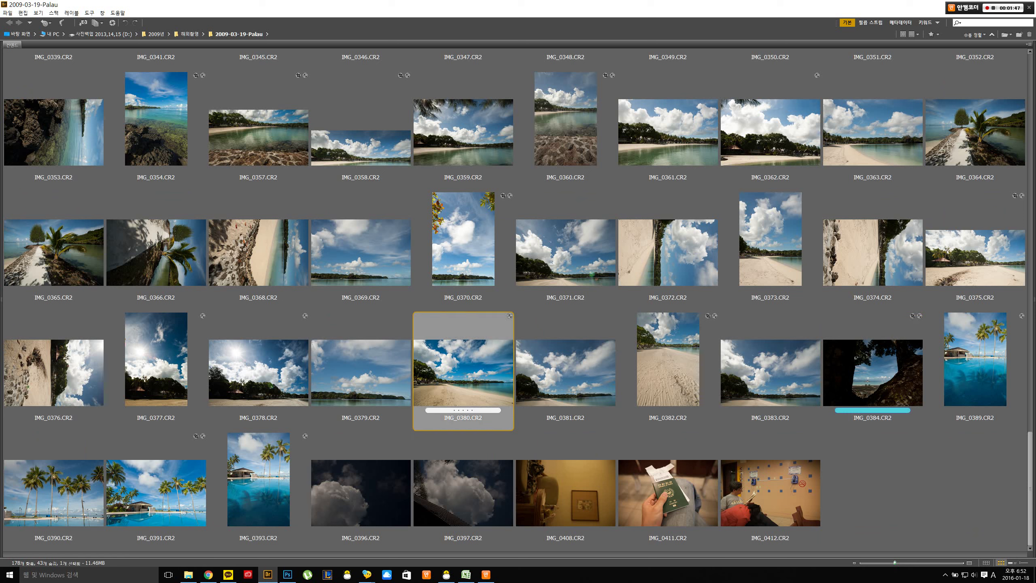
pyautogui.click(566, 373)
pyautogui.press('Right')
pyautogui.press('Right')
pyautogui.press('Right')
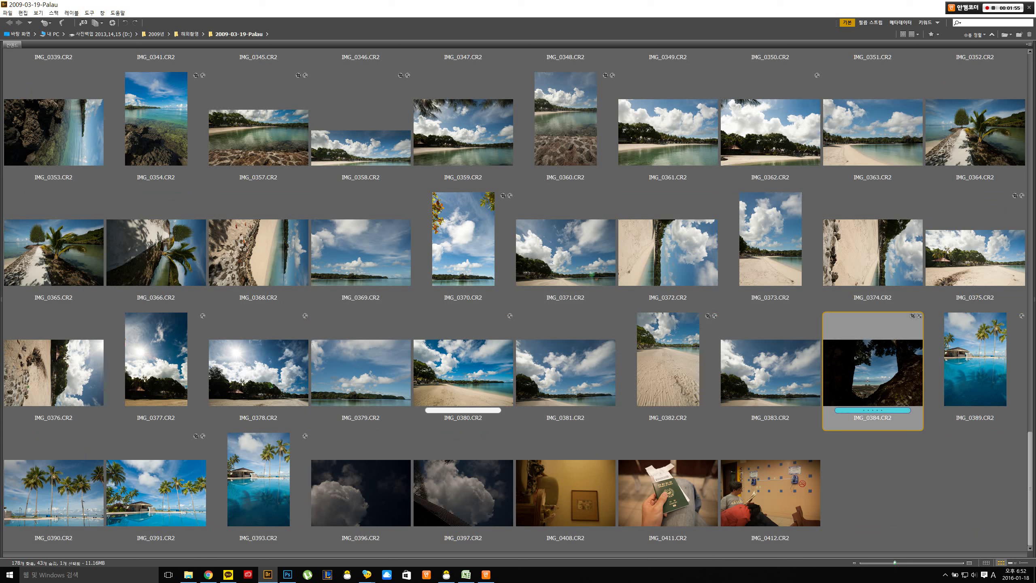
pyautogui.hotkey('ctrl', 'shift', 'a')
pyautogui.click(258, 252)
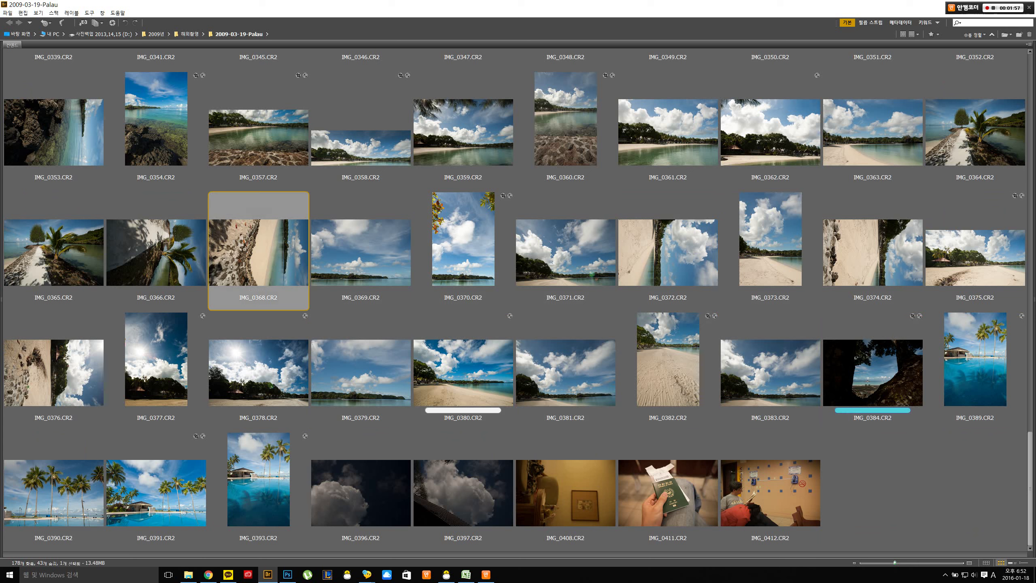
pyautogui.click(156, 252)
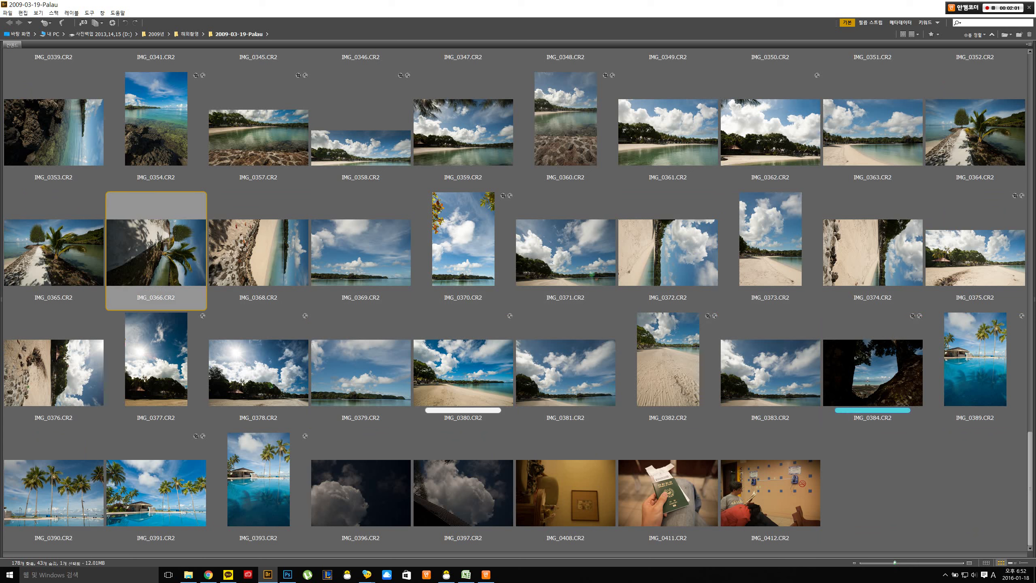
pyautogui.click(923, 494)
pyautogui.click(975, 359)
pyautogui.click(873, 252)
pyautogui.click(771, 244)
pyautogui.click(771, 134)
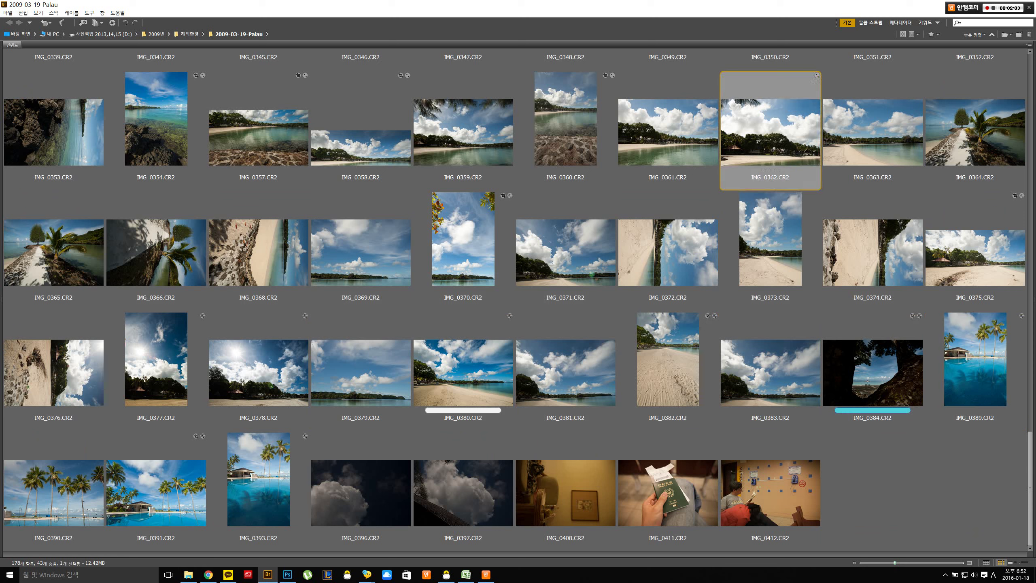
pyautogui.press('Left')
pyautogui.press('Down')
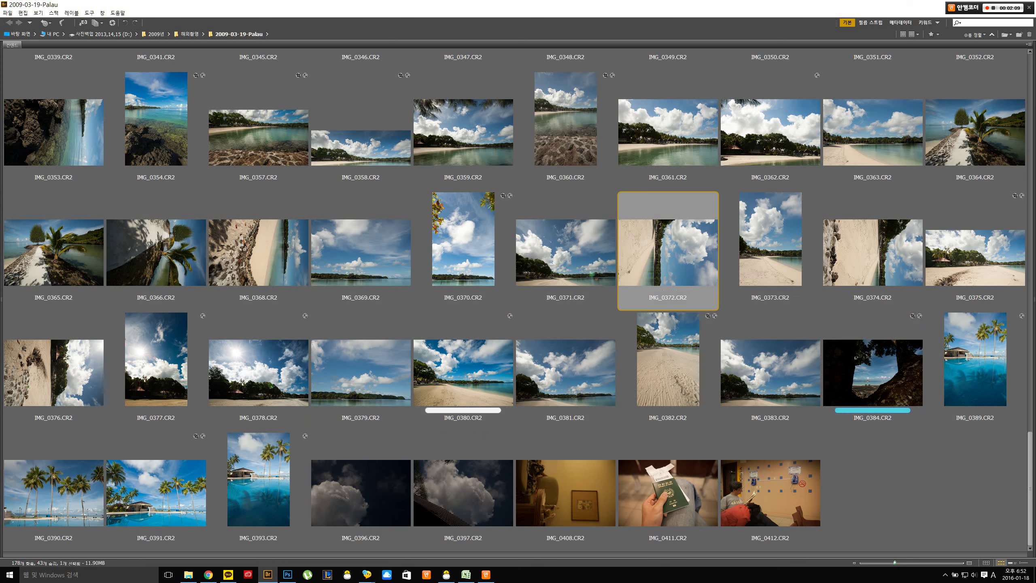
pyautogui.scroll(20, 518, 298)
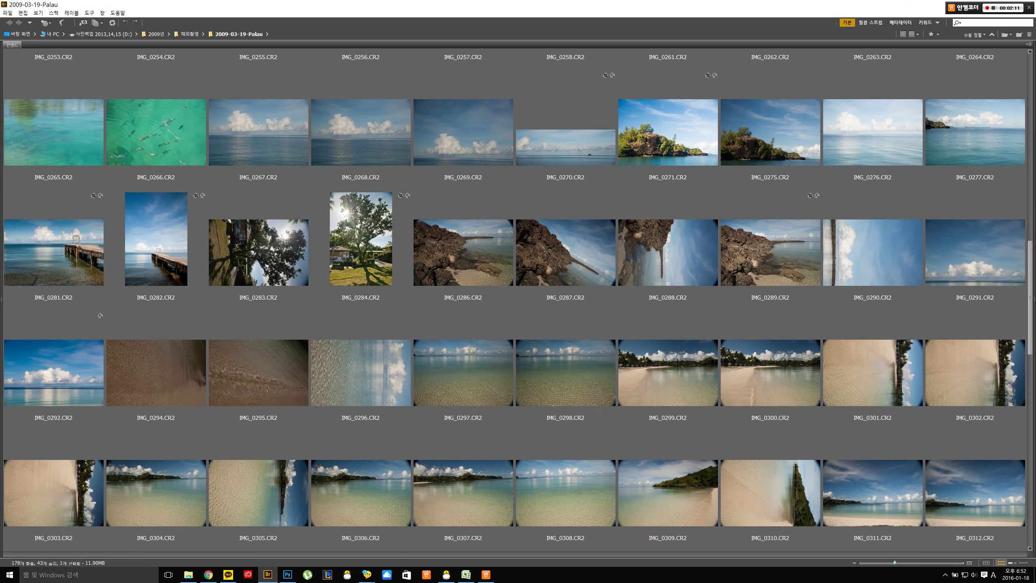
pyautogui.scroll(-20, 518, 298)
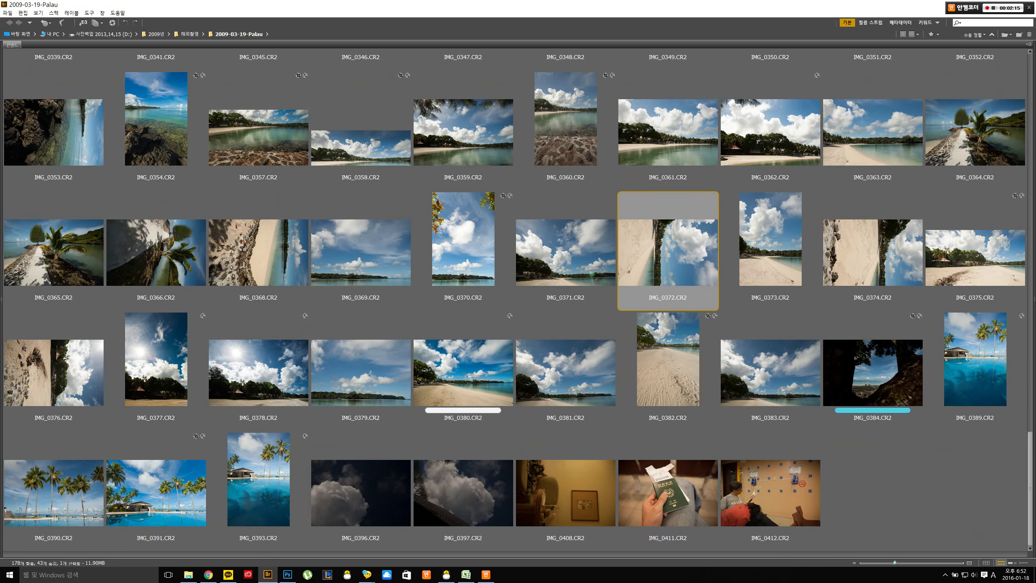
pyautogui.click(361, 373)
pyautogui.press('Left')
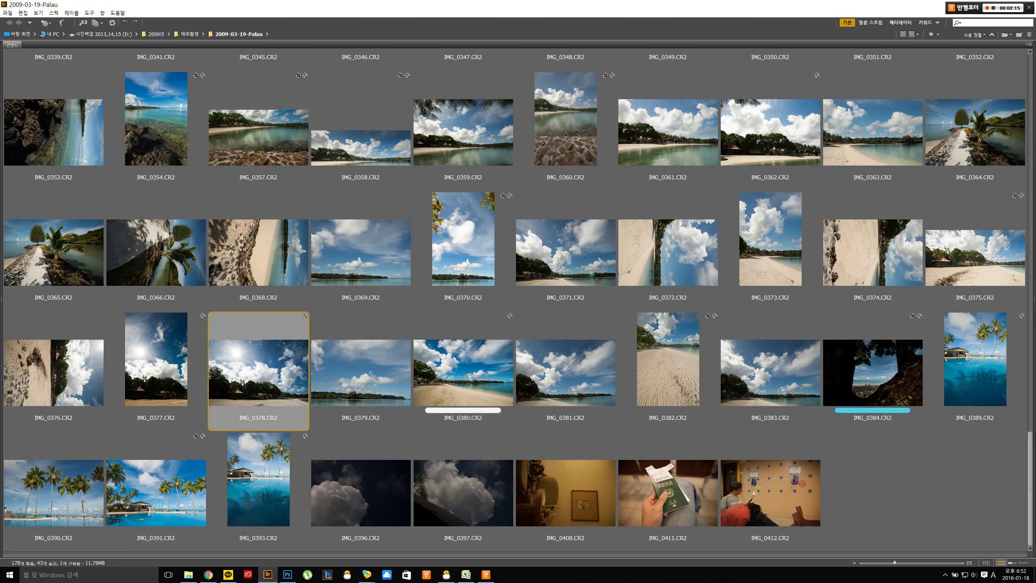
pyautogui.press('Up')
pyautogui.press('Down')
pyautogui.press('Right')
pyautogui.press('Up')
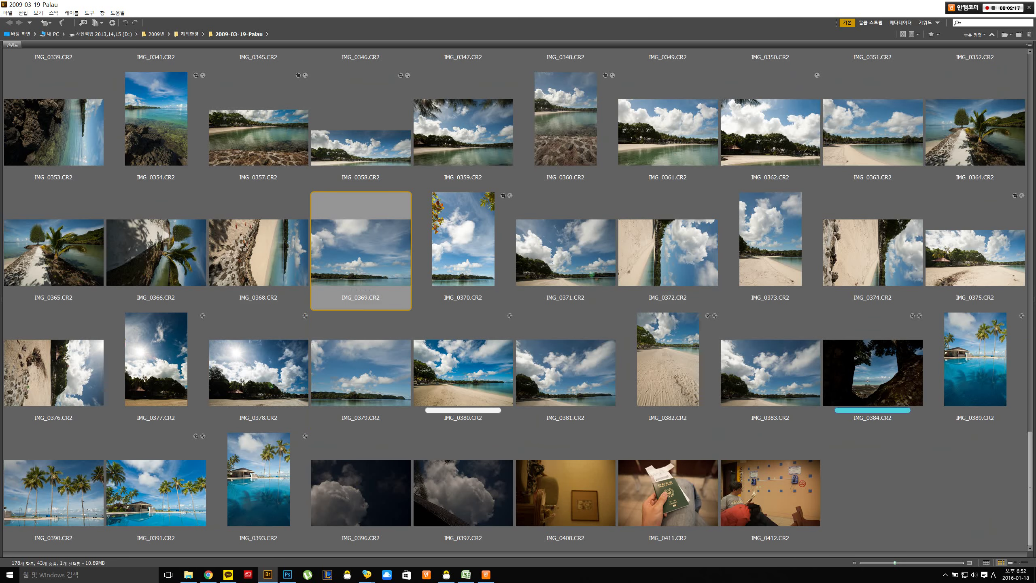
pyautogui.press('Right')
pyautogui.press('Down')
pyautogui.press('Right')
pyautogui.press('Up')
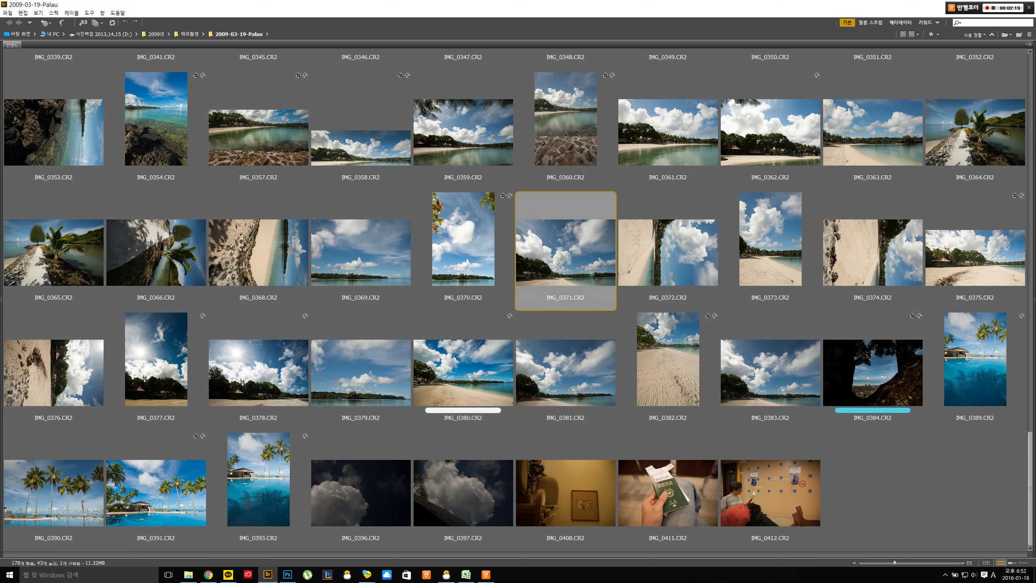
pyautogui.click(849, 360)
pyautogui.rightClick(849, 360)
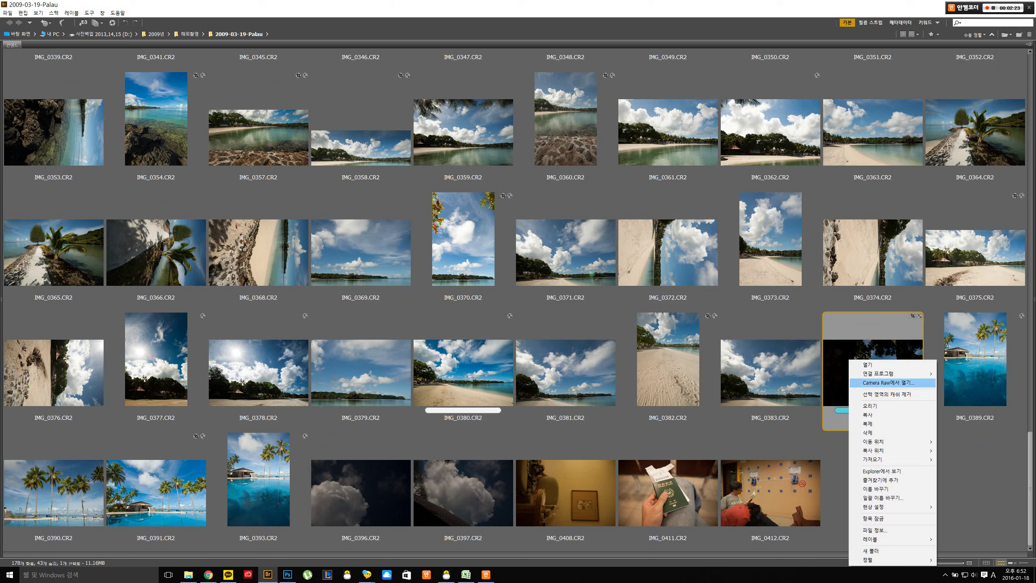
pyautogui.click(857, 352)
pyautogui.press('Up')
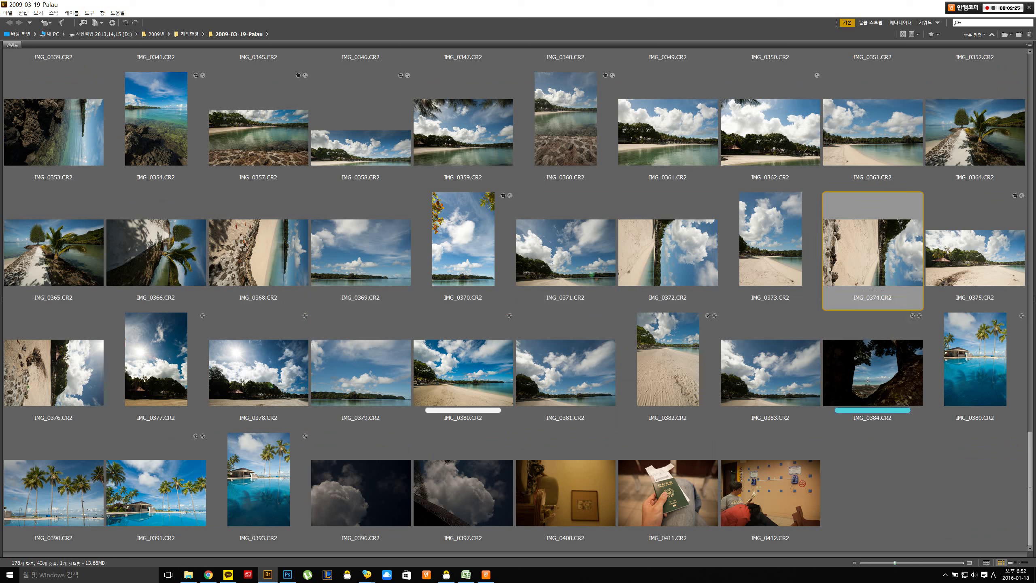
pyautogui.press('Down')
pyautogui.press('Left')
pyautogui.press('Right')
pyautogui.rightClick(849, 357)
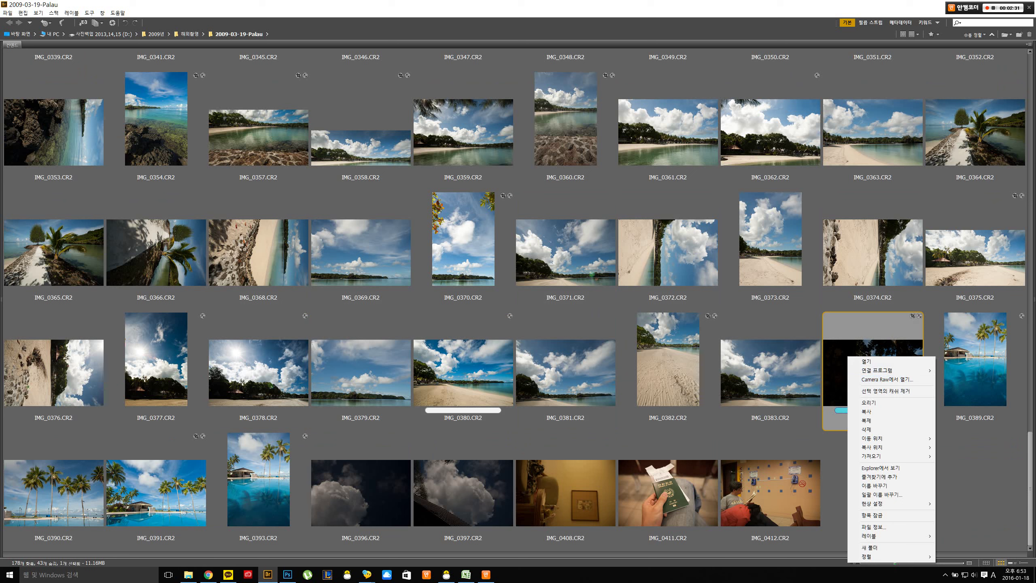
pyautogui.press('Escape')
pyautogui.press('Up')
pyautogui.press('Left')
pyautogui.press('Down')
pyautogui.press('Up')
pyautogui.press('Right')
pyautogui.press('Up')
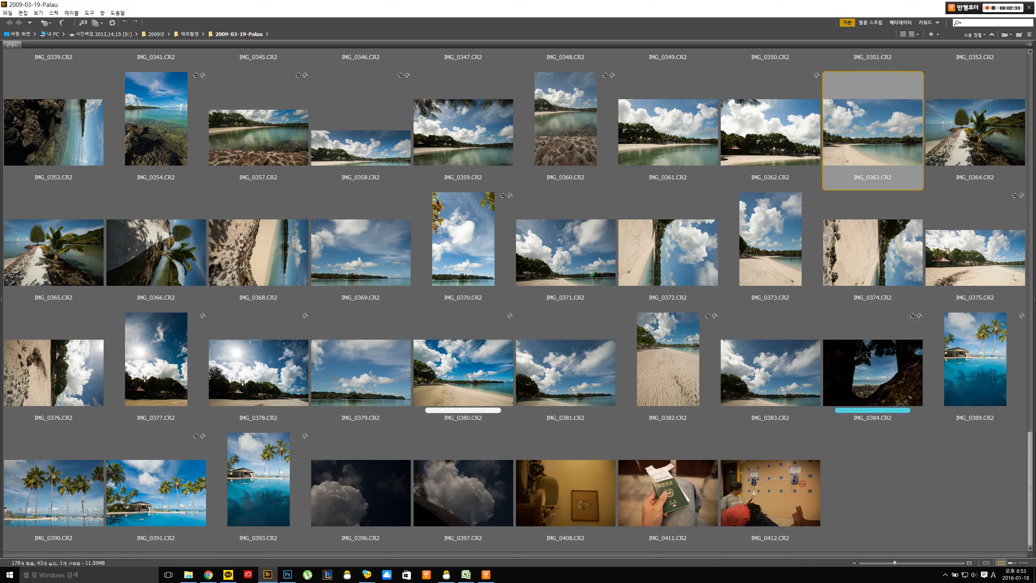
pyautogui.press('Left')
pyautogui.press('Down')
pyautogui.press('Down')
pyautogui.press('Right')
pyautogui.press('Up')
pyautogui.press('Left')
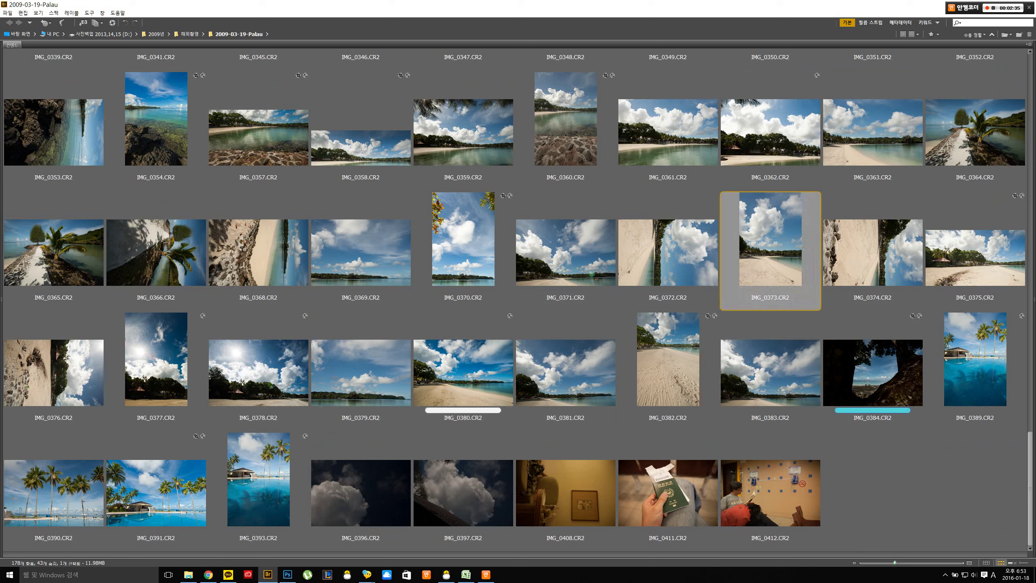
# - Look through the beach and sky photos between IMG_0371.CR2 and IMG_0383.CR2, stop at IMG_0381.CR2 and clear the selection
pyautogui.press('Down')
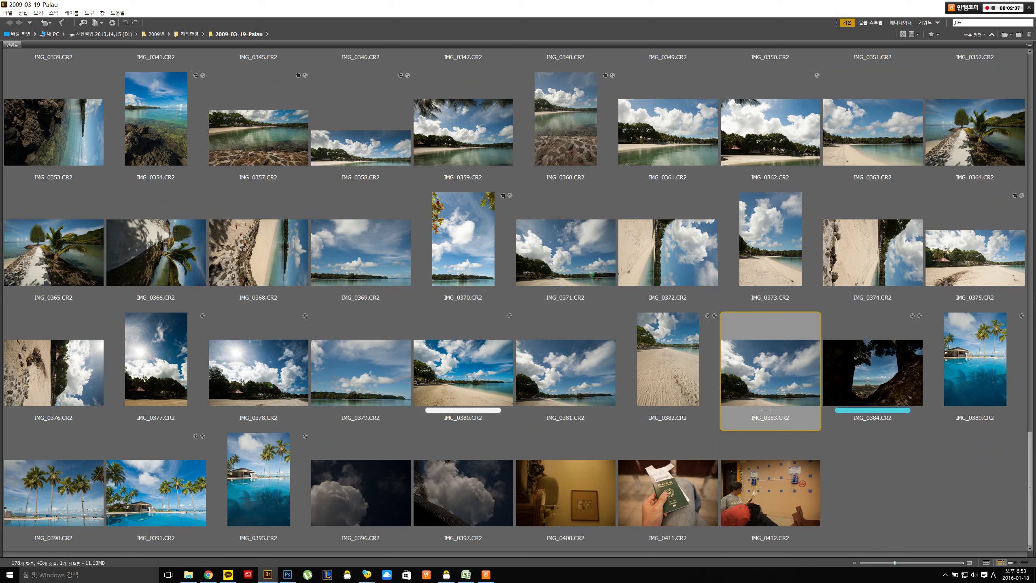
pyautogui.press('Up')
pyautogui.press('Left')
pyautogui.press('Left')
pyautogui.press('Left')
pyautogui.press('Left')
pyautogui.press('Left')
pyautogui.press('Down')
pyautogui.press('Right')
pyautogui.press('Up')
pyautogui.press('Right')
pyautogui.press('Down')
pyautogui.press('Right')
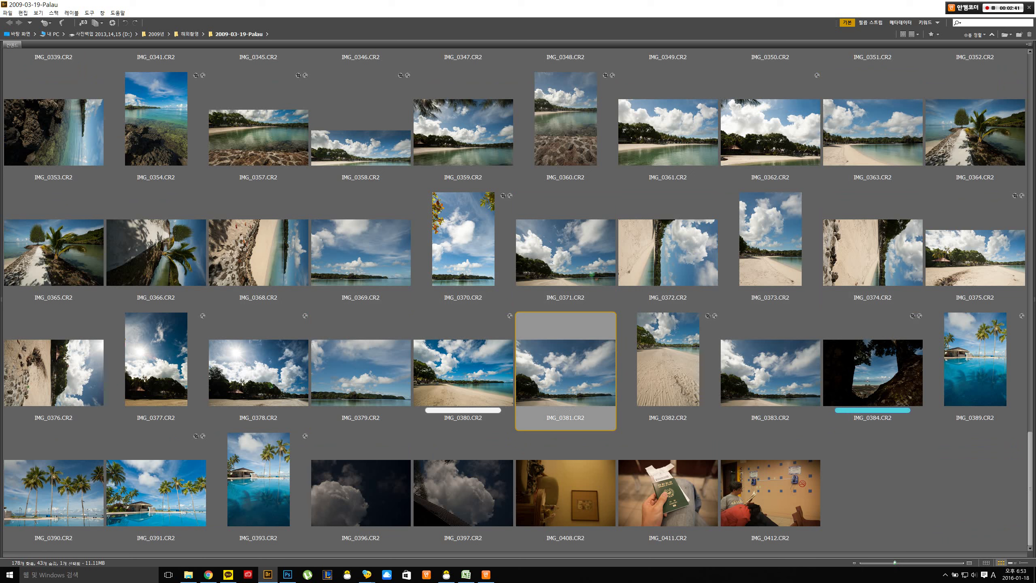
pyautogui.moveTo(288, 575)
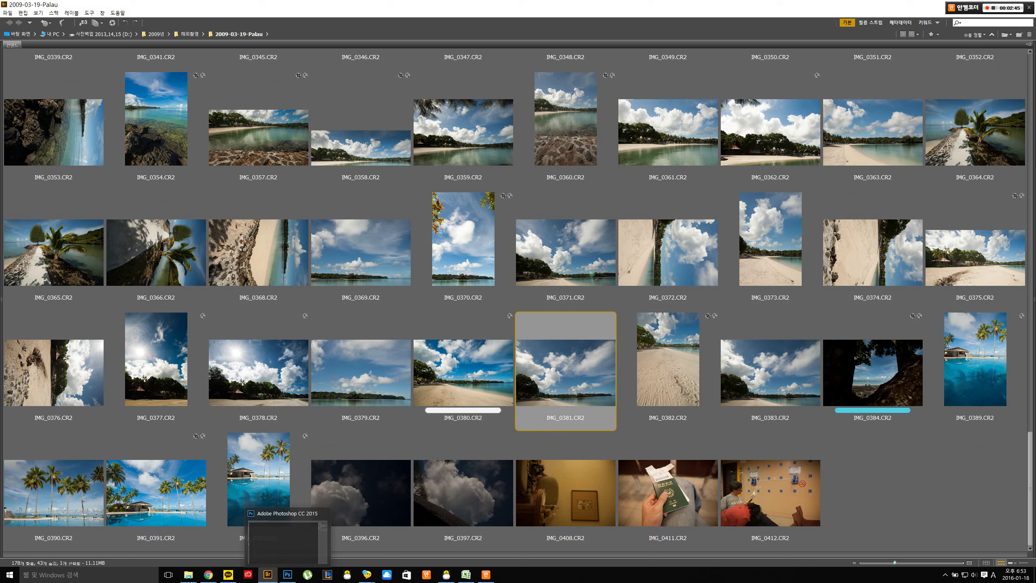
pyautogui.hotkey('ctrl', 'shift', 'a')
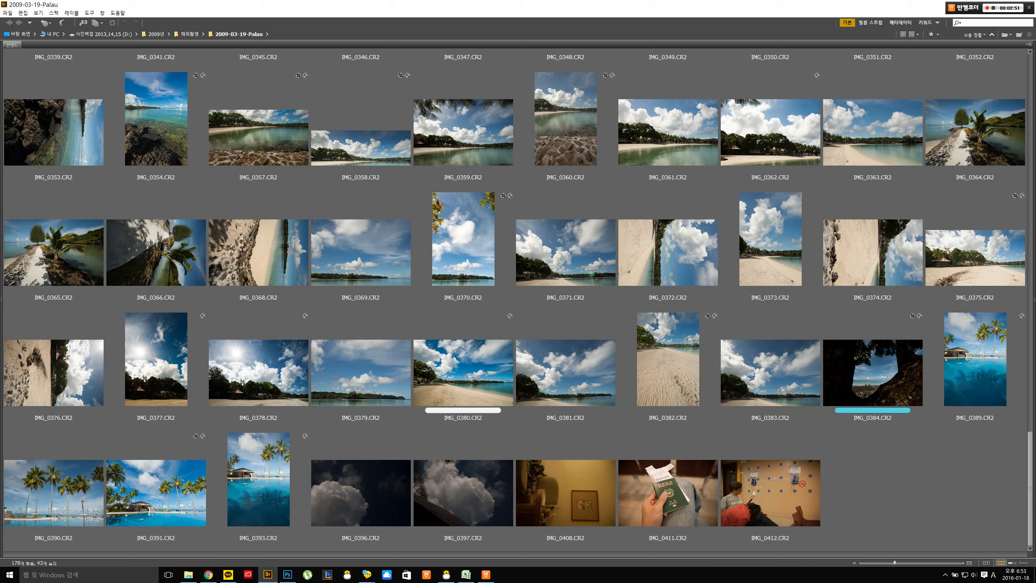
# - Step through the folder's last rows of beach photos one by one, from IMG_0358.CR2 through IMG_0372.CR2 and IMG_0378.CR2 to IMG_0389.CR2
pyautogui.press('Right')
pyautogui.press('Right')
pyautogui.press('Right')
pyautogui.press('Right')
pyautogui.press('Right')
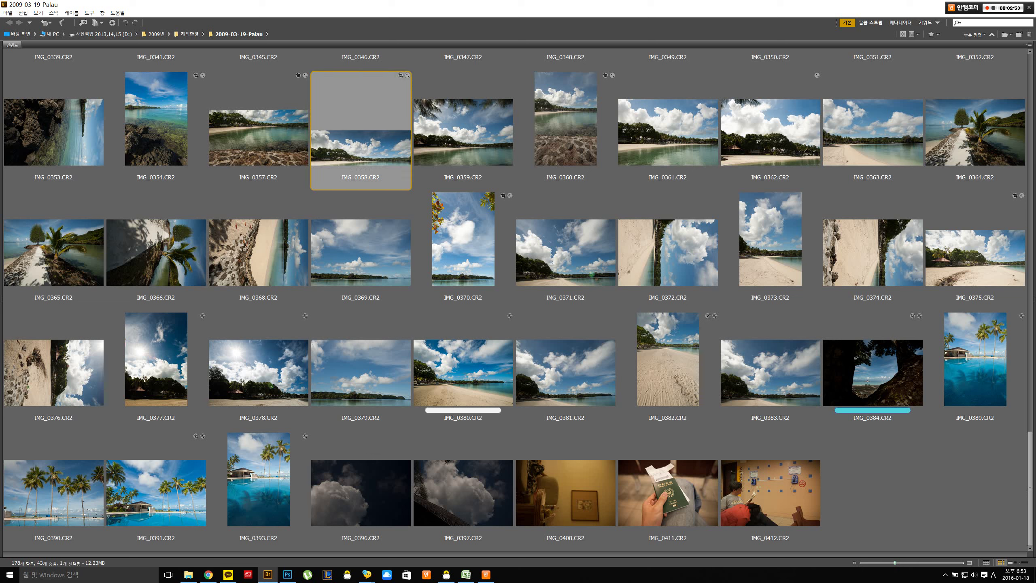
pyautogui.press('Right')
pyautogui.press('Right')
pyautogui.press('Right')
pyautogui.press('Right')
pyautogui.press('Right')
pyautogui.press('Down')
pyautogui.press('Left')
pyautogui.press('Left')
pyautogui.press('Left')
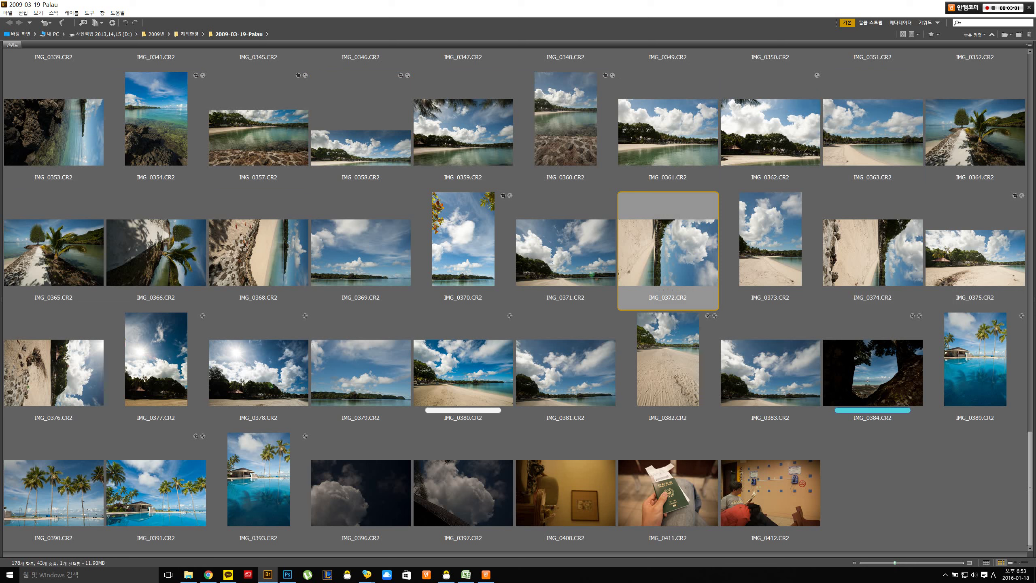
pyautogui.press('Right')
pyautogui.press('Right')
pyautogui.press('Right')
pyautogui.press('Right')
pyautogui.press('Right')
pyautogui.press('Right')
pyautogui.press('Right')
pyautogui.press('Right')
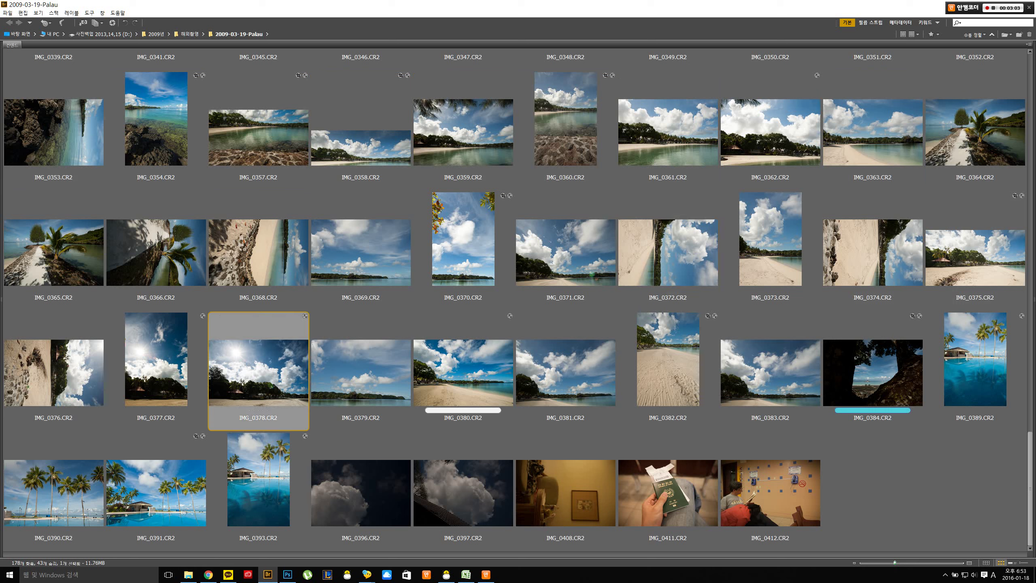
pyautogui.press('Right')
pyautogui.press('Right')
pyautogui.press('Right')
pyautogui.press('Right')
pyautogui.press('Right')
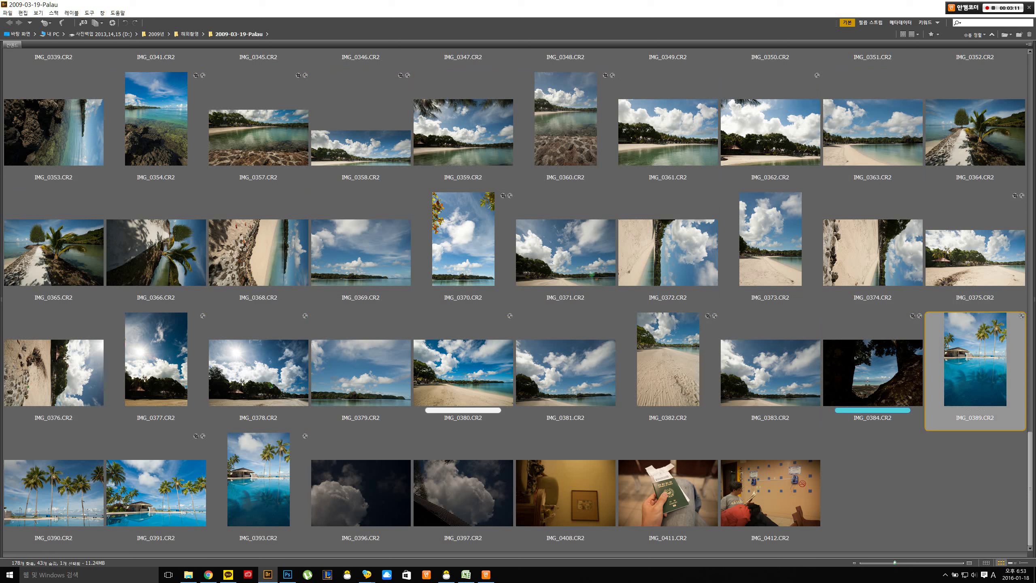
# - Select the dark tree-framed beach photo IMG_0384.CR2 and open it in Camera Raw
pyautogui.scroll(15, 518, 298)
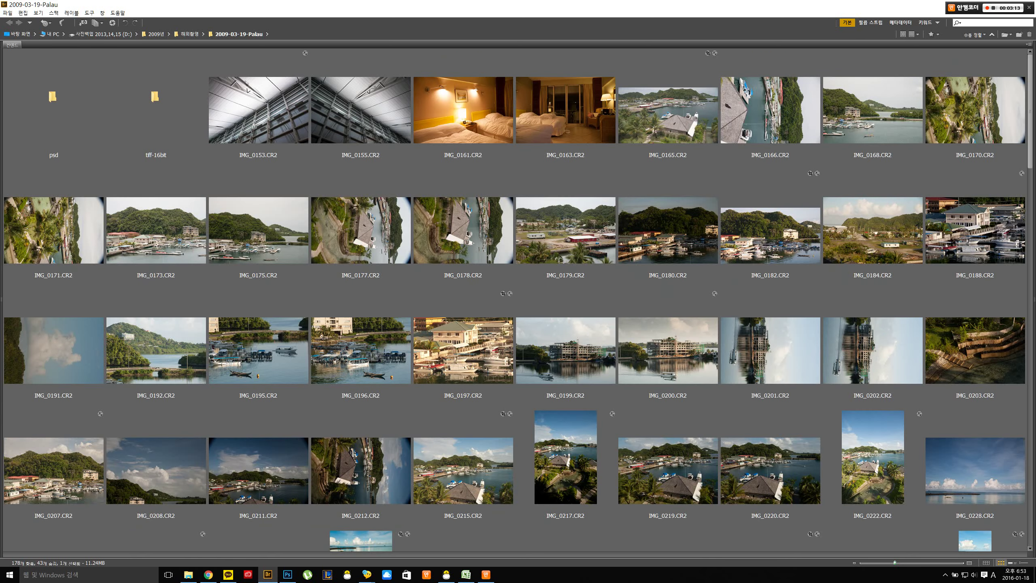
pyautogui.scroll(-15, 518, 298)
pyautogui.click(873, 373)
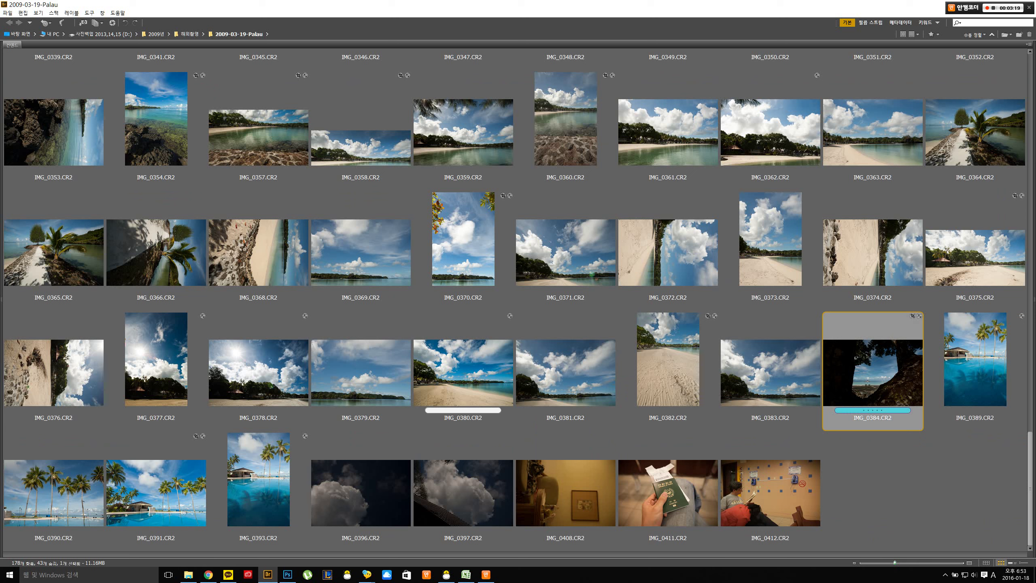
pyautogui.rightClick(873, 372)
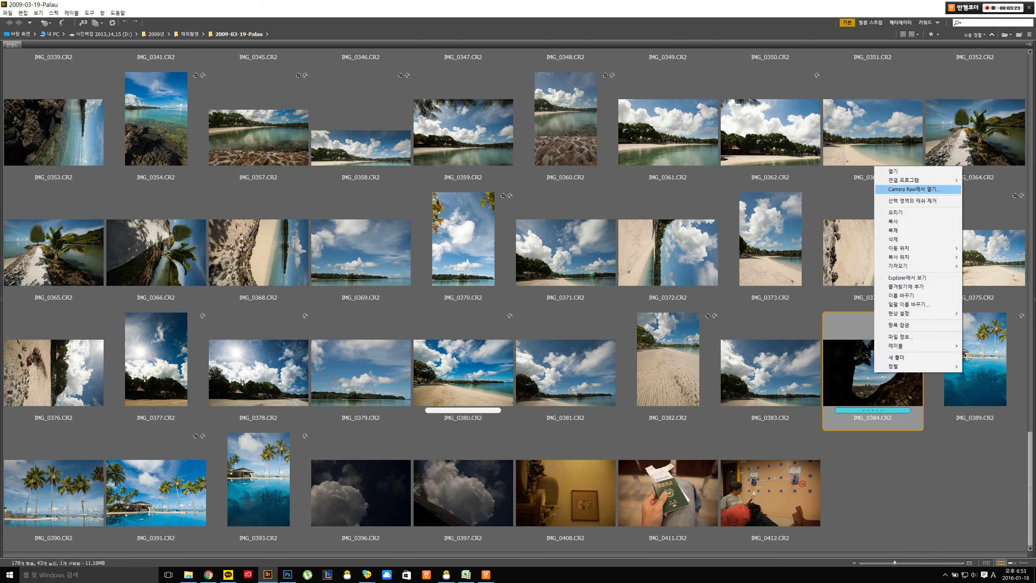
pyautogui.click(914, 189)
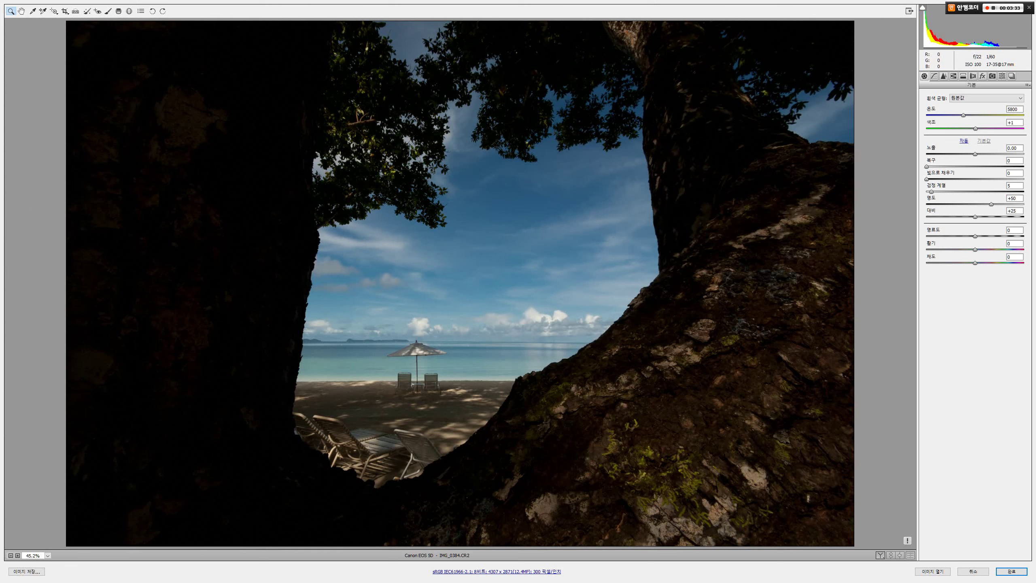
pyautogui.rightClick(404, 187)
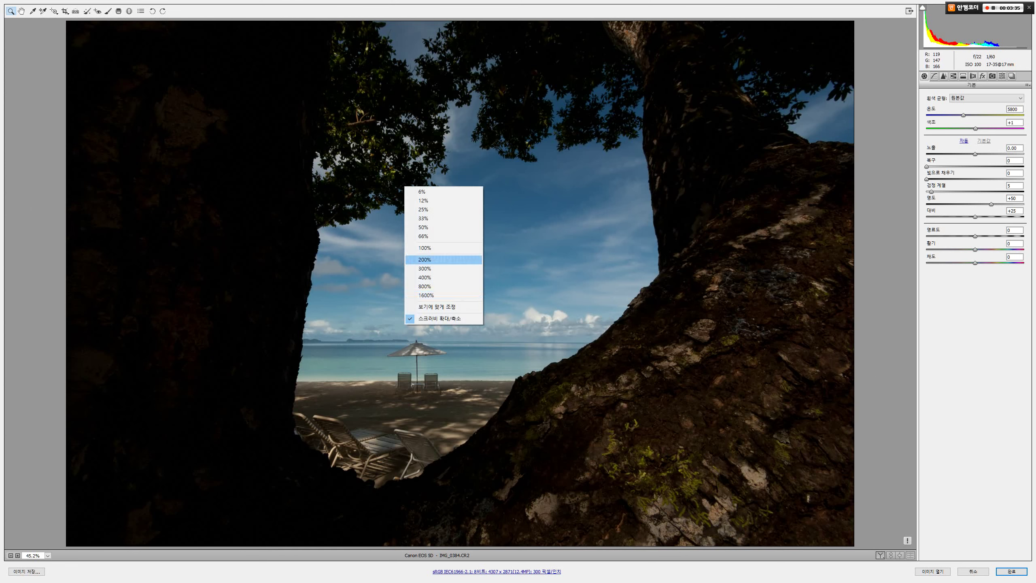
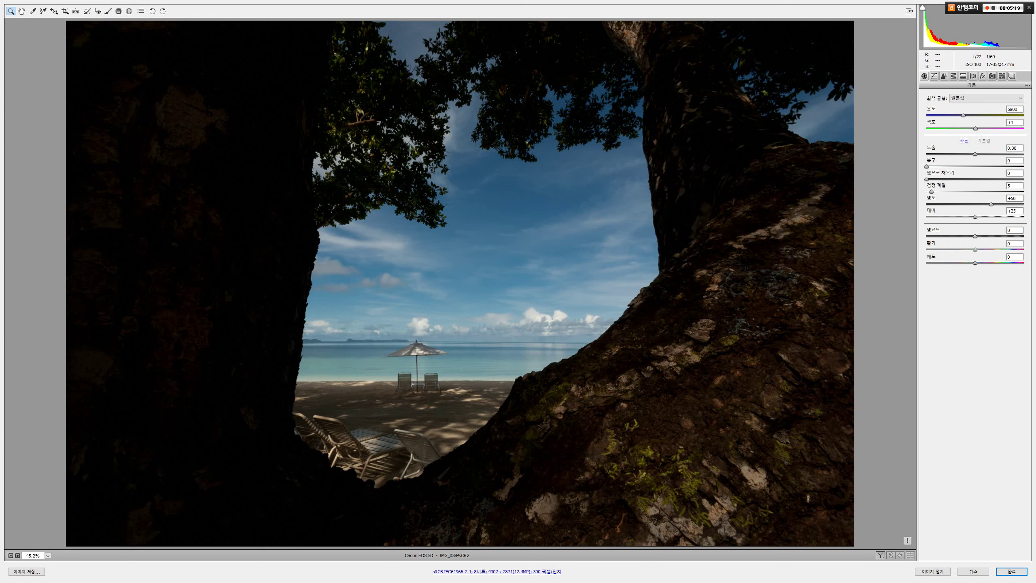
# - Try strongly different exposures on the photo, including 0, +0.85 and +2.40, to compare the overall brightness
pyautogui.moveTo(975, 154); pyautogui.dragTo(992, 154)
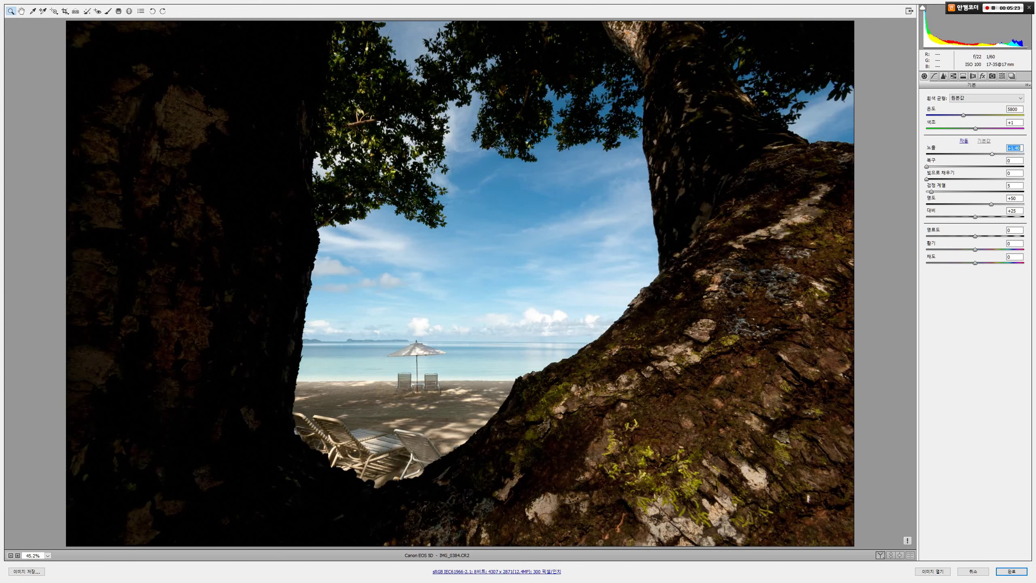
pyautogui.write('0')
pyautogui.press('Return')
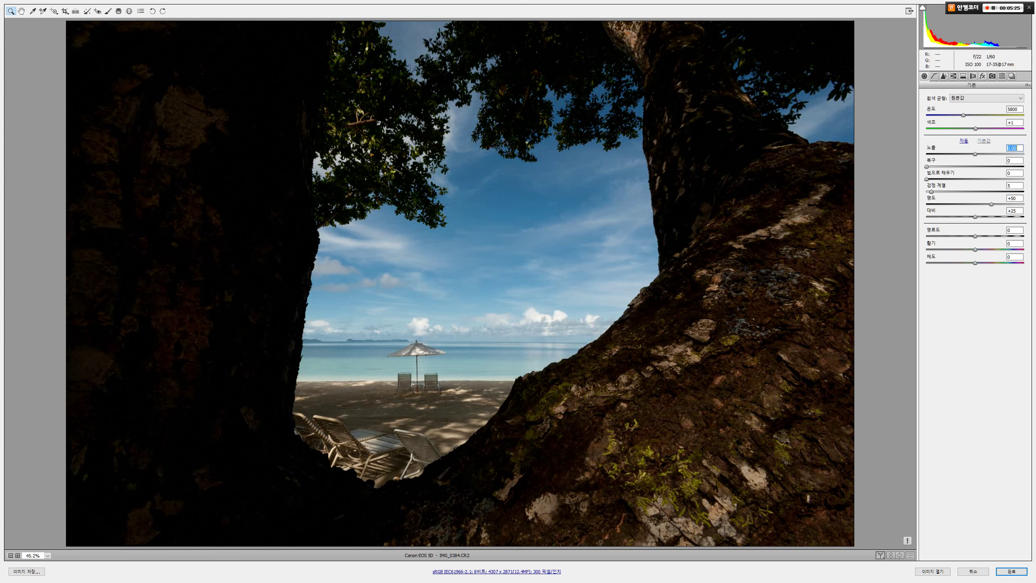
pyautogui.hotkey('ctrl', 'z')
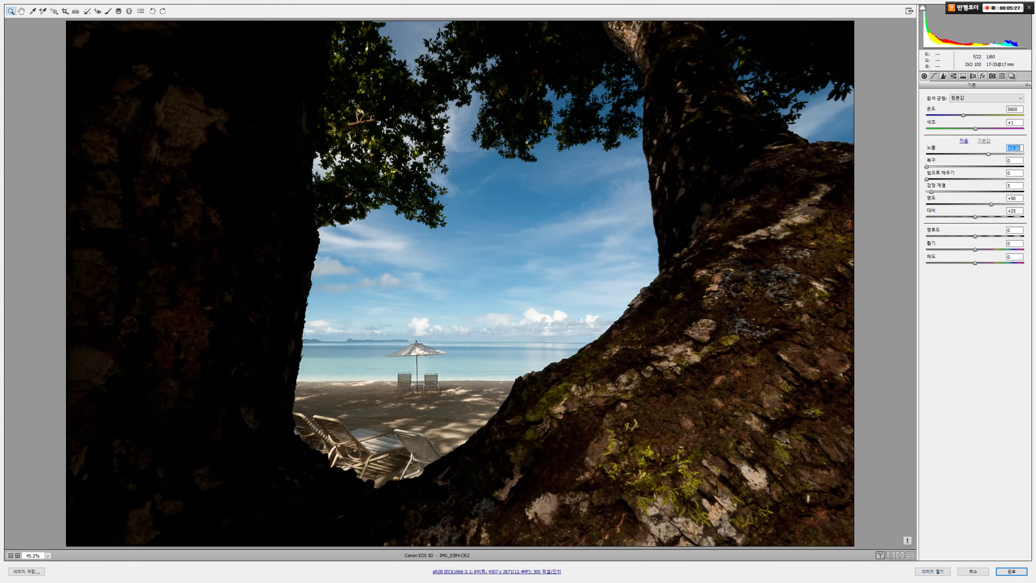
pyautogui.write('0.85')
pyautogui.press('Return')
pyautogui.write('2.4')
pyautogui.press('Return')
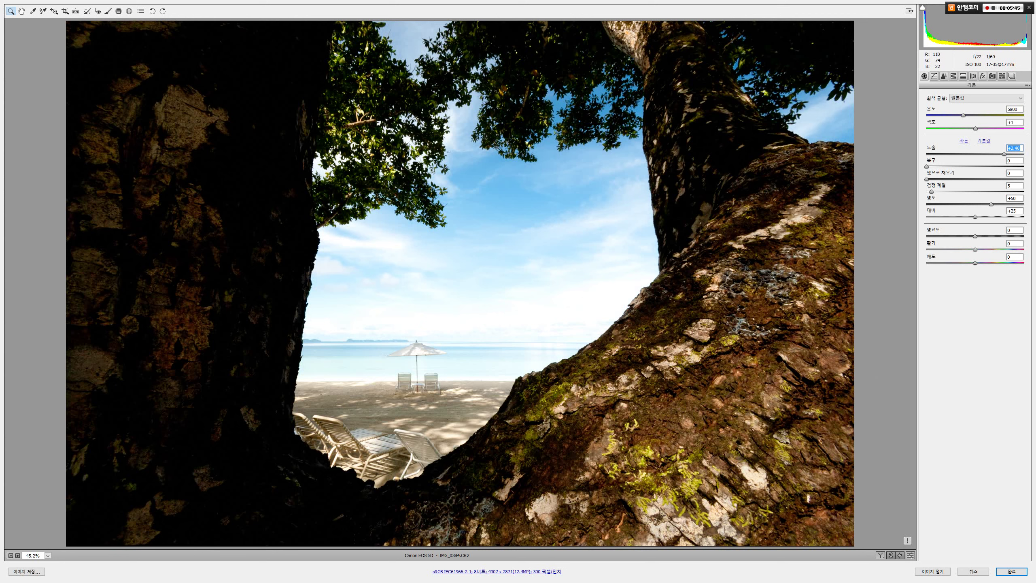
# - Try an exposure of +0.55, and another starting at +1.45 and brightened slightly in small increments
pyautogui.write('0.55')
pyautogui.press('Return')
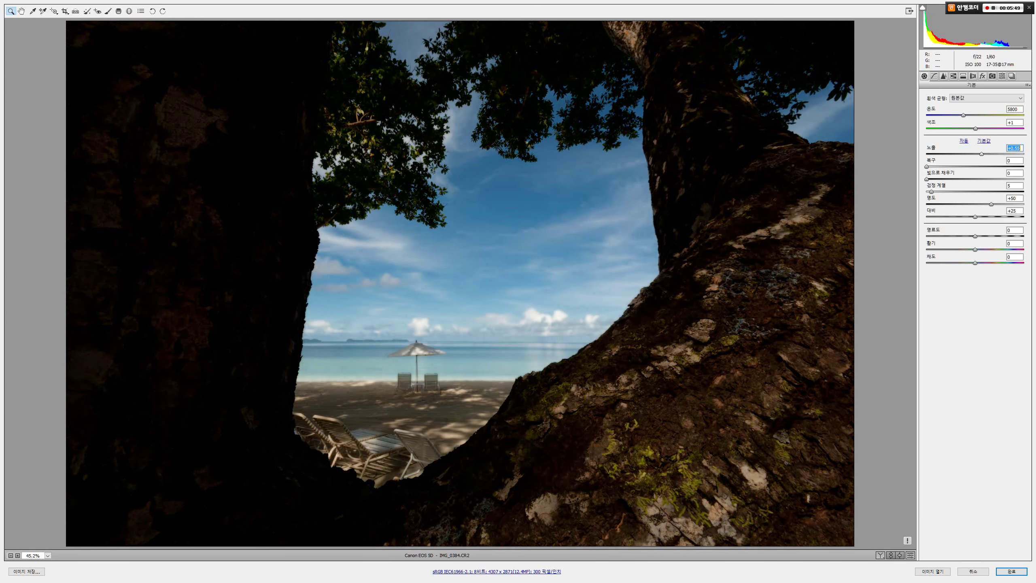
pyautogui.write('1.45')
pyautogui.press('Return')
pyautogui.press('Up')
pyautogui.press('Up')
pyautogui.press('Up')
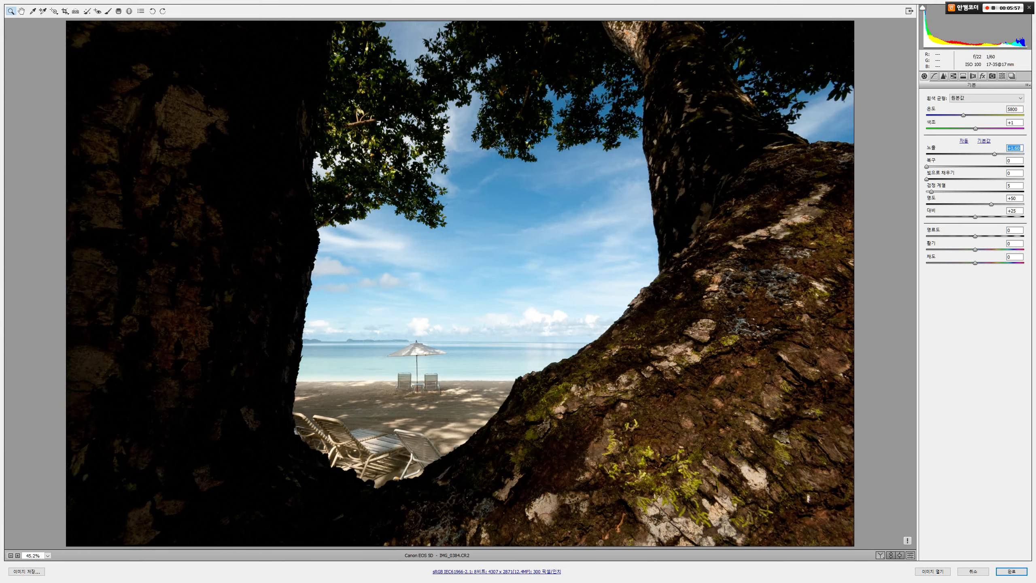
# - Reset the exposure to 0 and raise it in small increments to +1.00
pyautogui.write('0')
pyautogui.press('Return')
pyautogui.press('Up')
pyautogui.press('Up')
pyautogui.press('Up')
pyautogui.press('Up')
pyautogui.press('Up')
pyautogui.press('Up')
pyautogui.press('Up')
pyautogui.press('Up')
pyautogui.press('Up')
pyautogui.press('Up')
pyautogui.press('Up')
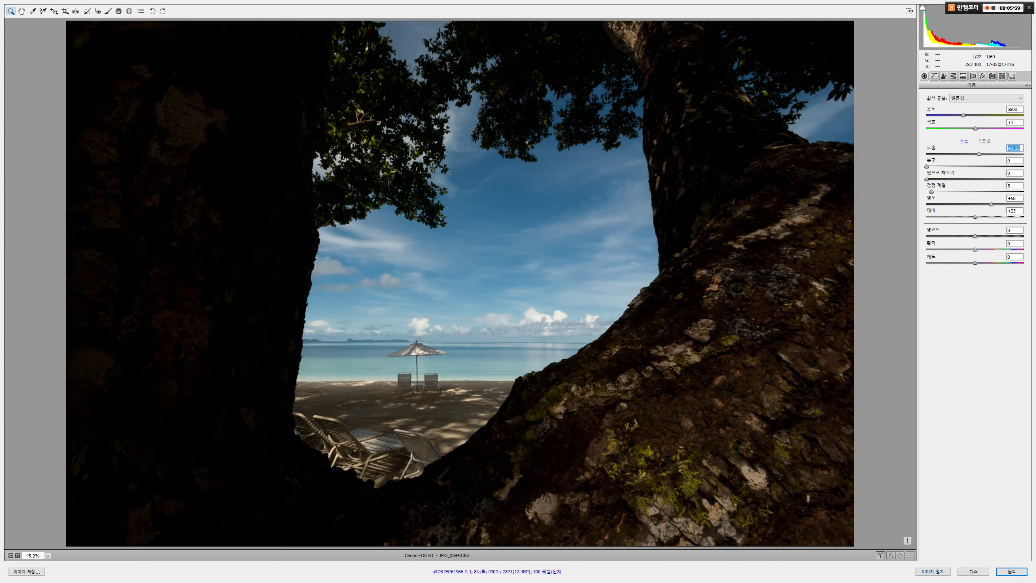
pyautogui.press('Up')
pyautogui.press('Up')
pyautogui.press('Up')
pyautogui.press('Up')
pyautogui.press('Up')
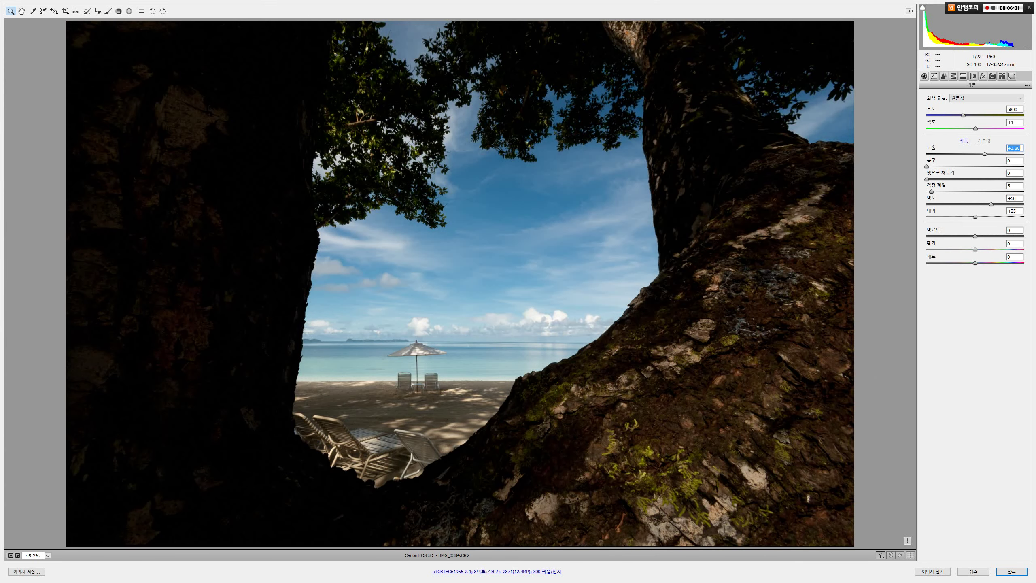
pyautogui.press('Down')
pyautogui.press('Down')
pyautogui.press('Up')
pyautogui.press('Up')
pyautogui.press('Up')
pyautogui.press('Up')
pyautogui.press('Up')
pyautogui.press('Up')
pyautogui.press('Up')
pyautogui.press('Up')
pyautogui.press('Up')
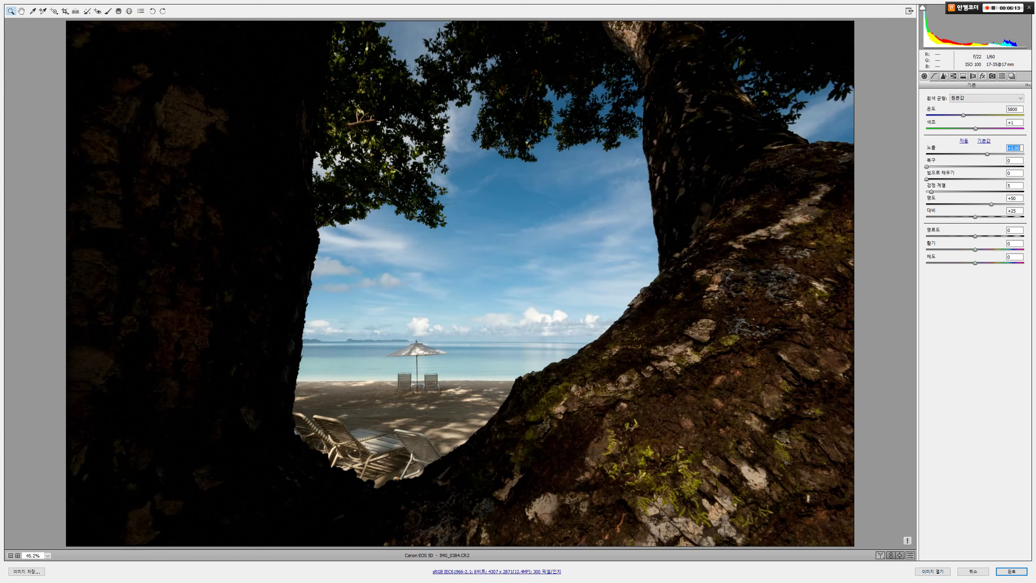
# - Compare a brighter exposure of about +1.40 with a darker one, and settle the exposure at +1.05
pyautogui.press('Up')
pyautogui.press('Up')
pyautogui.press('Up')
pyautogui.press('Up')
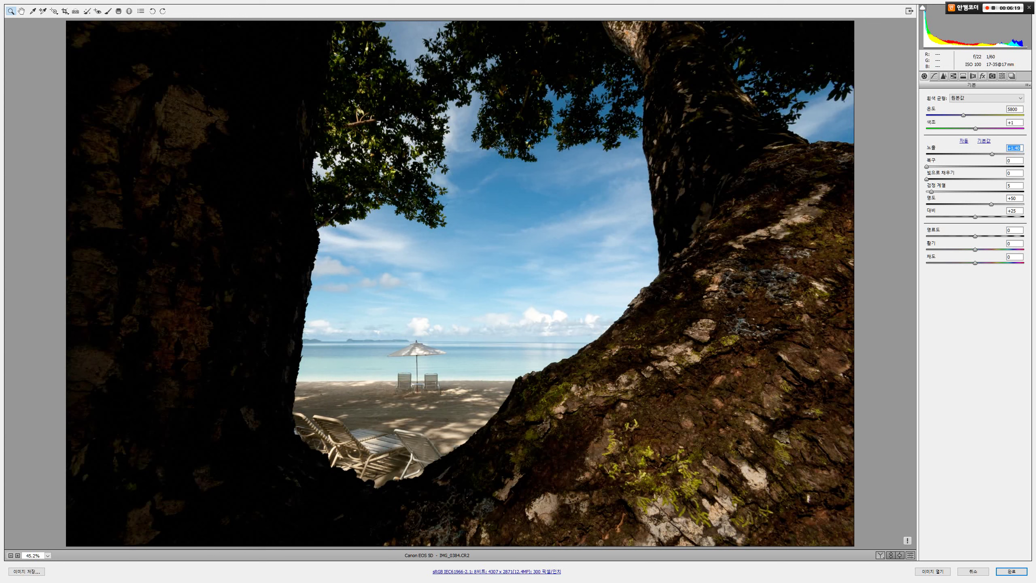
pyautogui.press('Up')
pyautogui.hotkey('shift', 'Down')
pyautogui.press('Down')
pyautogui.press('Down')
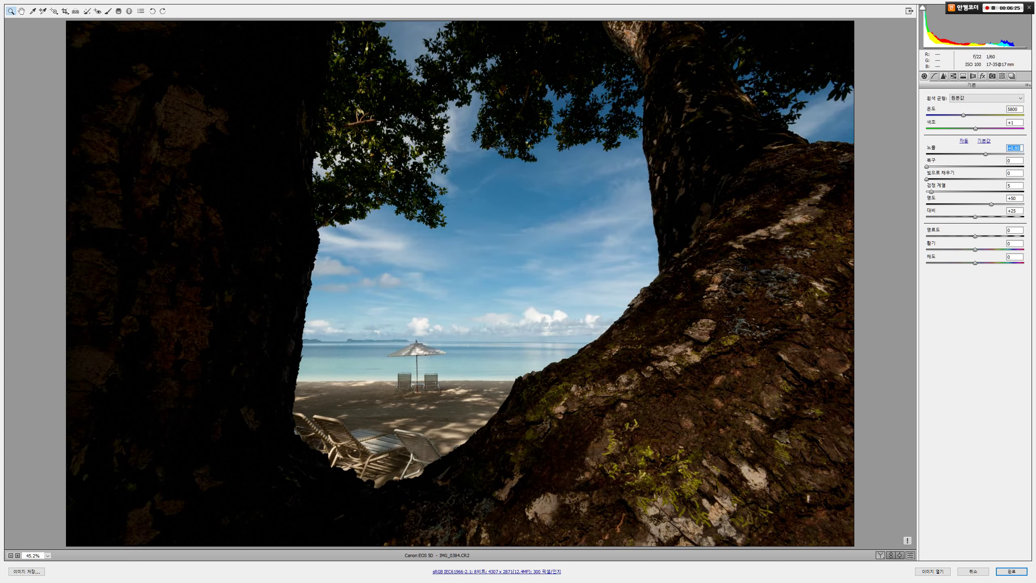
pyautogui.press('Up')
pyautogui.press('Up')
pyautogui.press('Up')
pyautogui.press('Up')
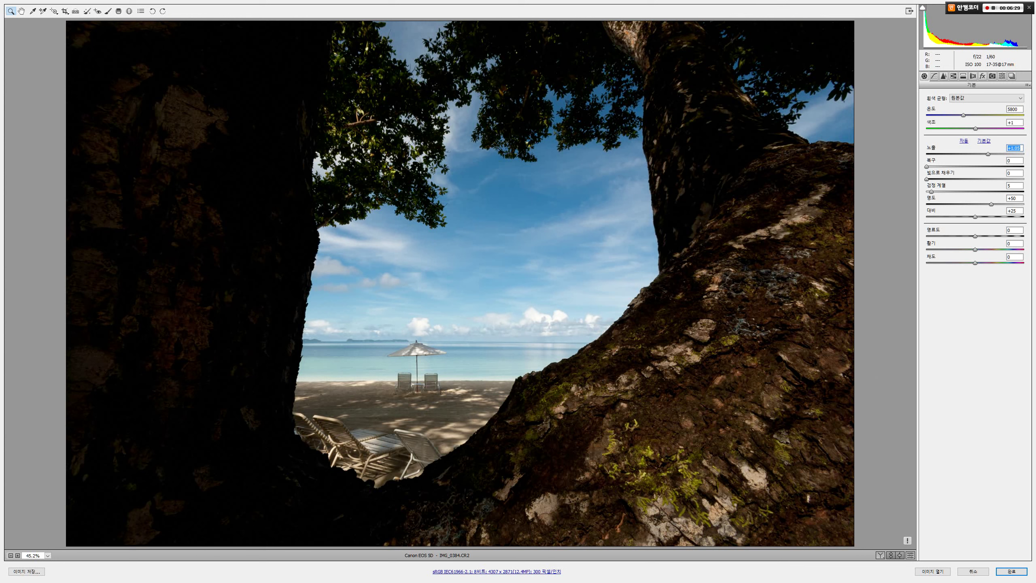
# - Keep recovery at 0 and try a strong fill light of about 63 to brighten the dark tree trunks
pyautogui.press('Tab')
pyautogui.press('Up')
pyautogui.press('Up')
pyautogui.press('Up')
pyautogui.press('Tab')
pyautogui.press('Down')
pyautogui.press('Down')
pyautogui.press('Down')
pyautogui.hotkey('shift', 'Up')
pyautogui.hotkey('shift', 'Up')
pyautogui.hotkey('shift', 'Up')
pyautogui.hotkey('shift', 'Up')
pyautogui.hotkey('shift', 'Up')
pyautogui.hotkey('shift', 'Up')
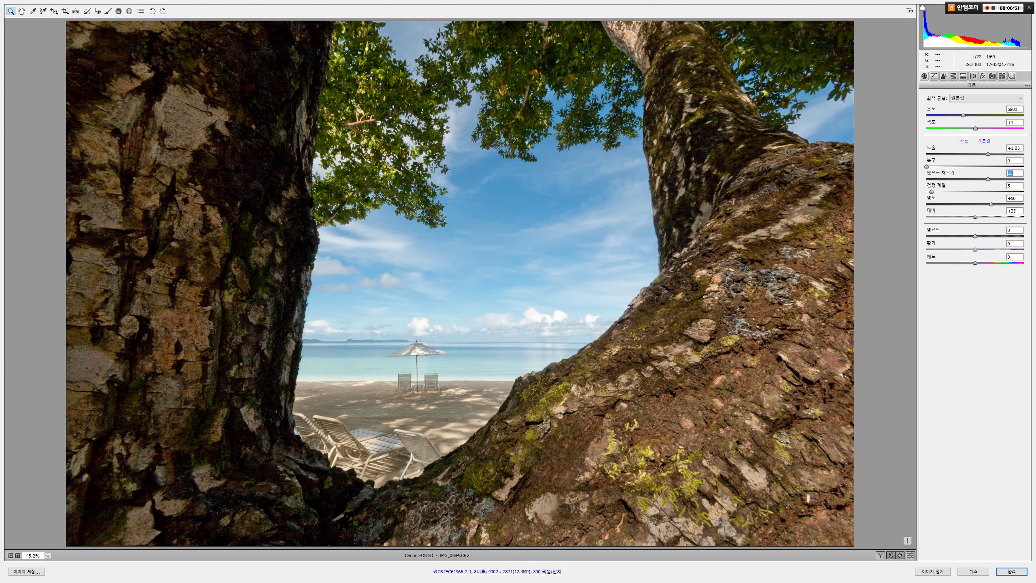
# - Vary the fill light repeatedly between about 26 and 40 to compare the shadow detail in the trunks
pyautogui.hotkey('shift', 'Down')
pyautogui.hotkey('shift', 'Down')
pyautogui.hotkey('shift', 'Down')
pyautogui.hotkey('shift', 'Down')
pyautogui.hotkey('shift', 'Down')
pyautogui.hotkey('shift', 'Down')
pyautogui.hotkey('shift', 'Down')
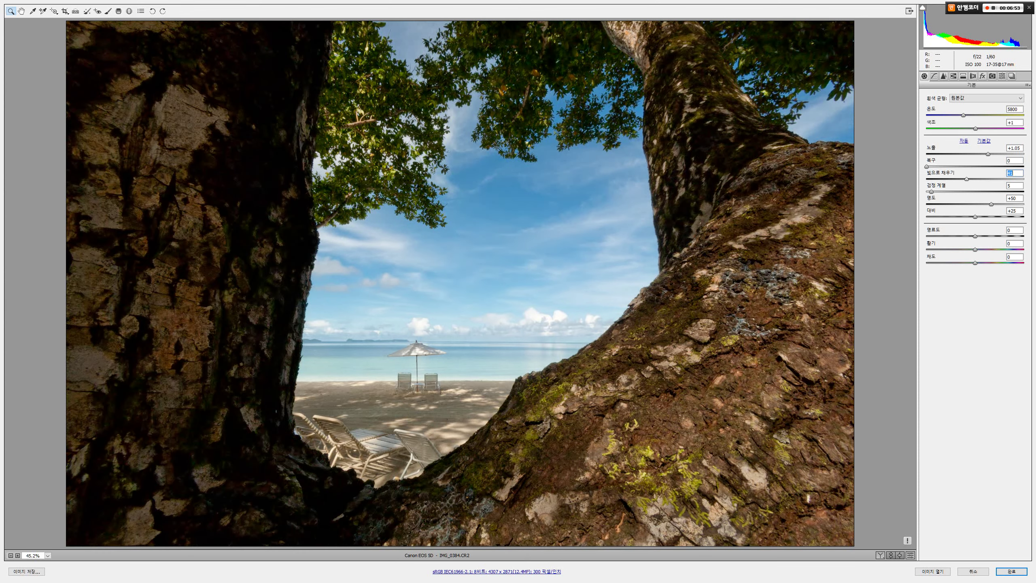
pyautogui.hotkey('shift', 'Up')
pyautogui.hotkey('shift', 'Up')
pyautogui.hotkey('shift', 'Up')
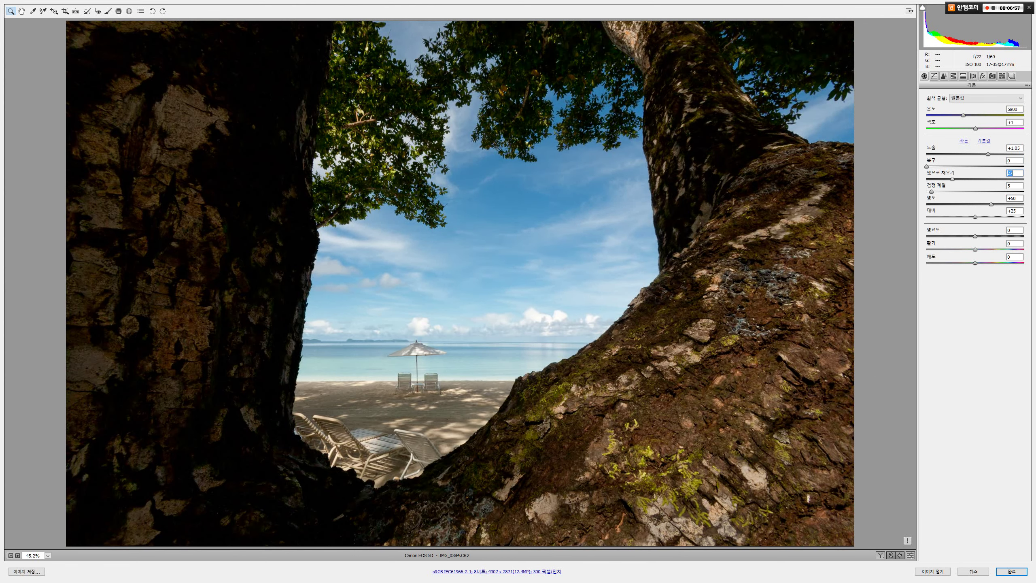
pyautogui.hotkey('shift', 'Down')
pyautogui.hotkey('shift', 'Down')
pyautogui.hotkey('shift', 'Down')
pyautogui.hotkey('shift', 'Up')
pyautogui.hotkey('shift', 'Up')
pyautogui.hotkey('shift', 'Up')
pyautogui.hotkey('shift', 'Up')
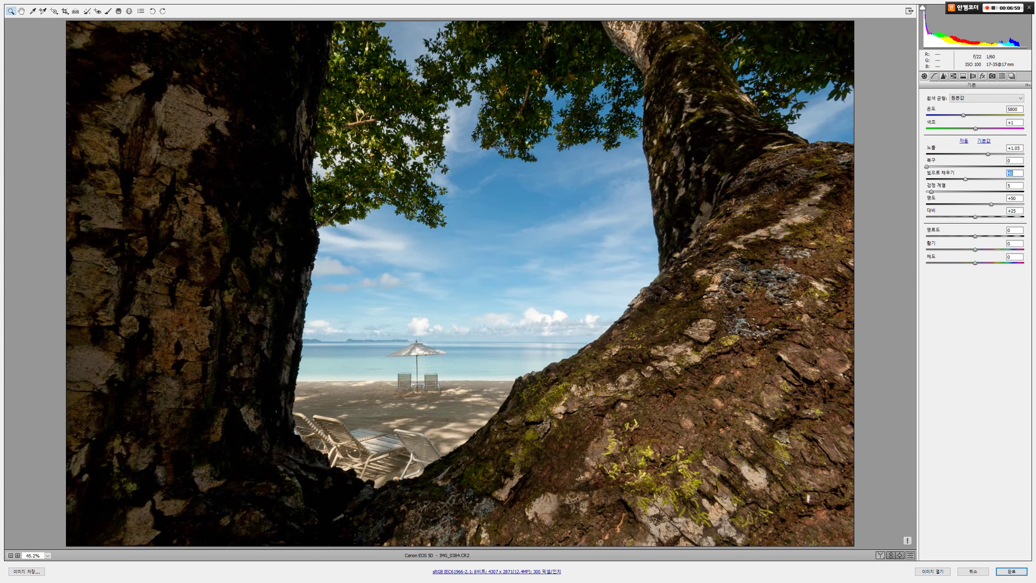
# - Lower the fill light to nearly 0, raise it and lower it again to demonstrate its effect on the shadows
pyautogui.hotkey('shift', 'Down')
pyautogui.hotkey('shift', 'Down')
pyautogui.hotkey('shift', 'Down')
pyautogui.hotkey('shift', 'Down')
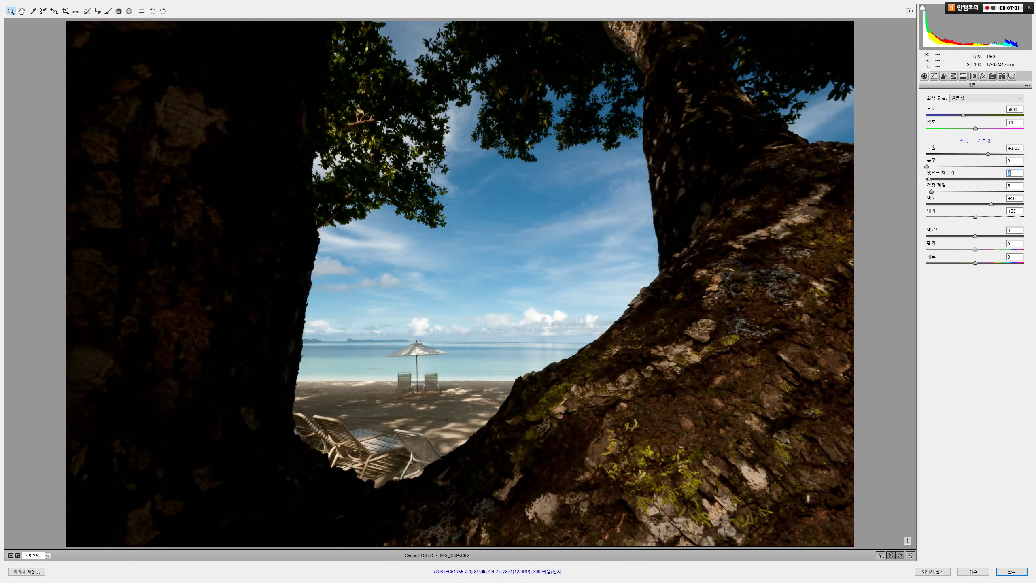
pyautogui.hotkey('shift', 'Up')
pyautogui.hotkey('shift', 'Up')
pyautogui.hotkey('shift', 'Up')
pyautogui.hotkey('shift', 'Up')
pyautogui.hotkey('shift', 'Down')
pyautogui.hotkey('shift', 'Down')
pyautogui.hotkey('shift', 'Down')
pyautogui.hotkey('shift', 'Down')
# - Raise the fill light from its low setting to about 33 to brighten the tree trunks moderately
pyautogui.moveTo(927, 179)
pyautogui.mouseDown()
pyautogui.moveTo(947, 179)
pyautogui.moveTo(932, 179)
pyautogui.mouseUp()
pyautogui.hotkey('shift', 'Down')
pyautogui.hotkey('shift', 'Up')
pyautogui.hotkey('shift', 'Up')
pyautogui.hotkey('shift', 'Up')
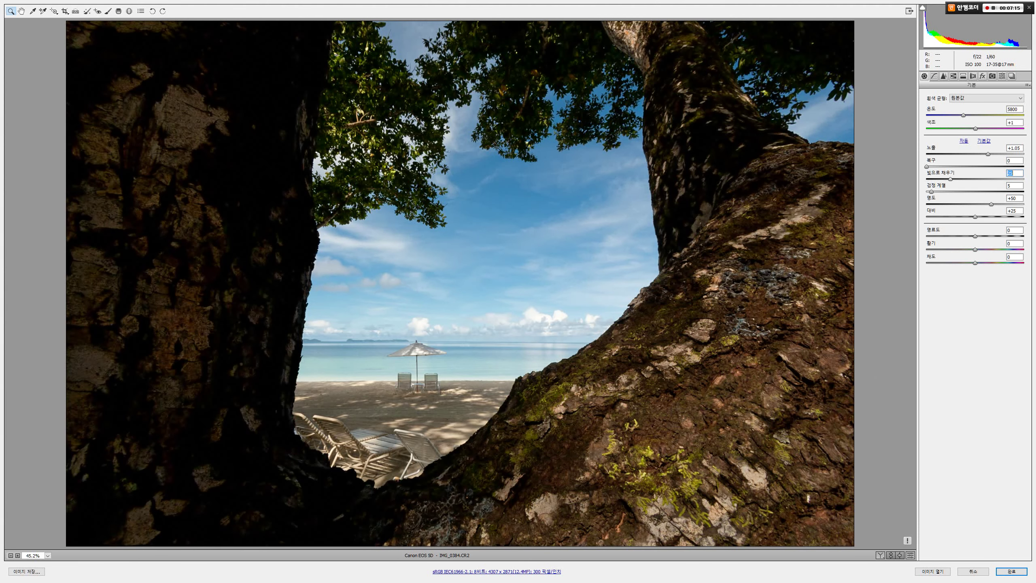
pyautogui.press('Up')
pyautogui.press('Up')
pyautogui.press('Up')
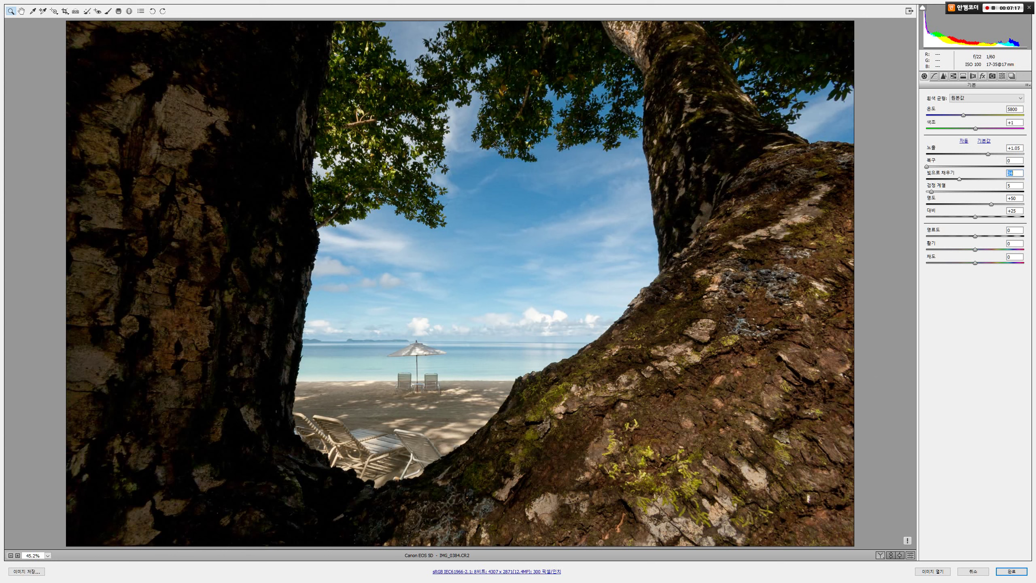
# - Fine-tune the fill light in small increments around 35 and settle on 33
pyautogui.press('Up')
pyautogui.press('Up')
pyautogui.press('Up')
pyautogui.press('Up')
pyautogui.press('Down')
pyautogui.press('Down')
# - Try the blacks at 0 to open up the darkest parts of the trunks
pyautogui.press('Tab')
pyautogui.press('Down')
pyautogui.press('Down')
pyautogui.press('Down')
pyautogui.press('Down')
pyautogui.press('Down')
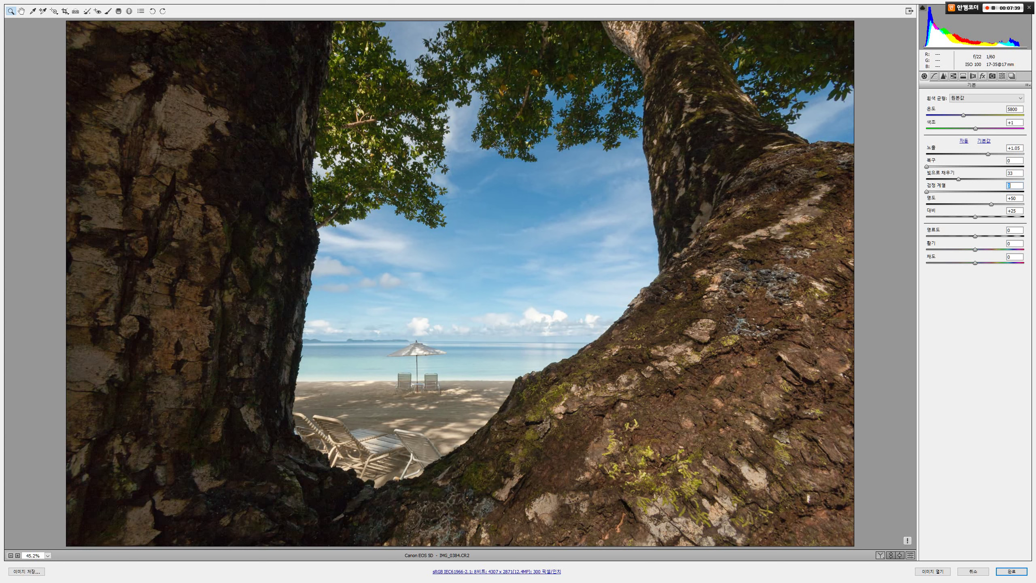
# - Raise the blacks in small increments to deepen the shadows and settle on 3
pyautogui.press('Up')
pyautogui.press('Up')
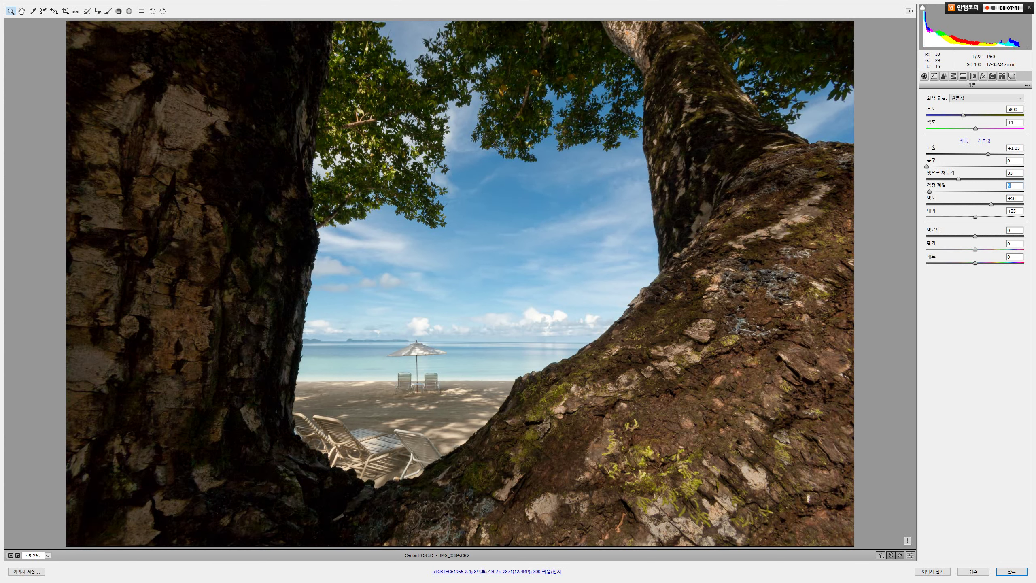
pyautogui.press('Up')
pyautogui.press('Up')
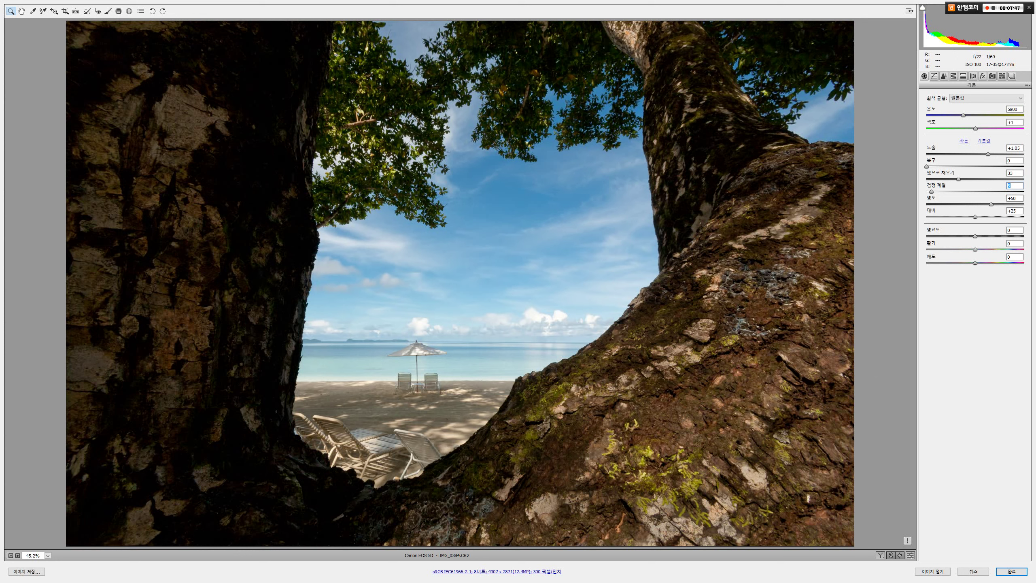
pyautogui.press('Down')
# - Lower the exposure to +0.75 to hold back the bright sky and beach
pyautogui.press('Tab')
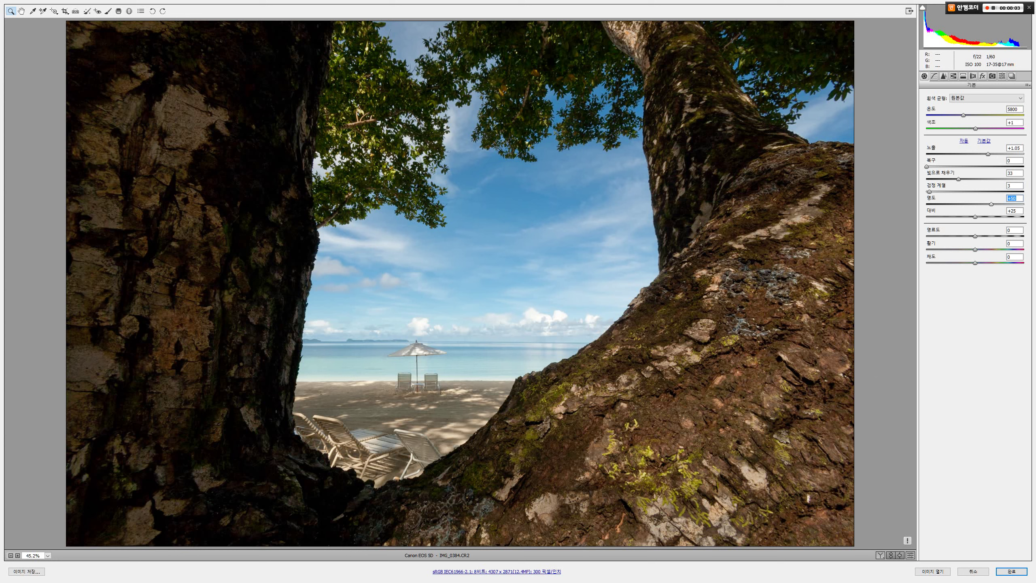
pyautogui.moveTo(992, 204)
pyautogui.mouseDown()
pyautogui.moveTo(1004, 204)
pyautogui.moveTo(992, 204)
pyautogui.mouseUp()
pyautogui.click(1014, 148)
pyautogui.press('Down')
pyautogui.press('Down')
pyautogui.press('Down')
pyautogui.press('Down')
pyautogui.press('Down')
pyautogui.press('Down')
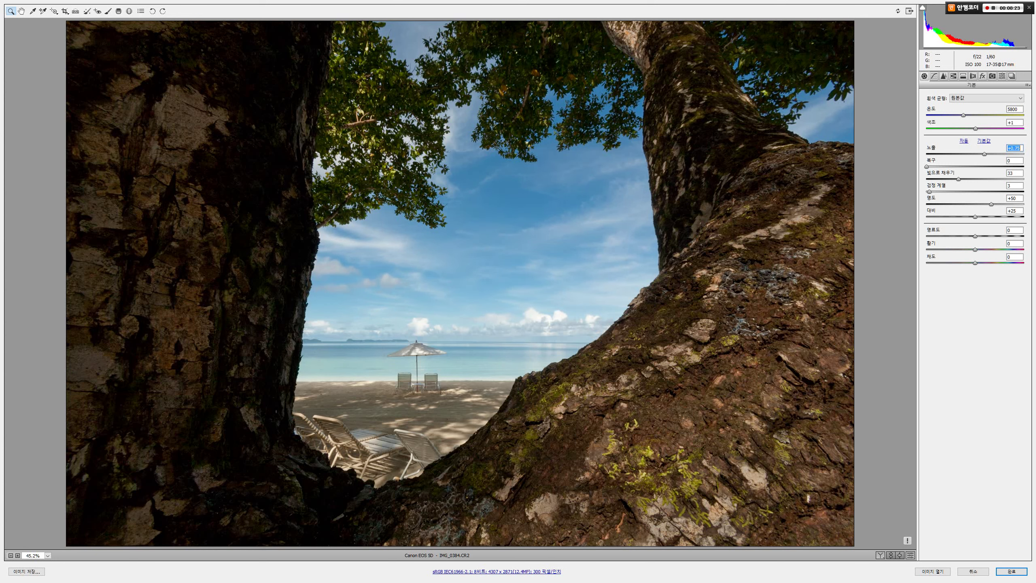
pyautogui.press('Down')
pyautogui.press('Up')
# - Raise the fill light to 42 to compensate for the darker exposure in the trunks
pyautogui.press('Tab')
pyautogui.press('Tab')
pyautogui.hotkey('shift', 'Up')
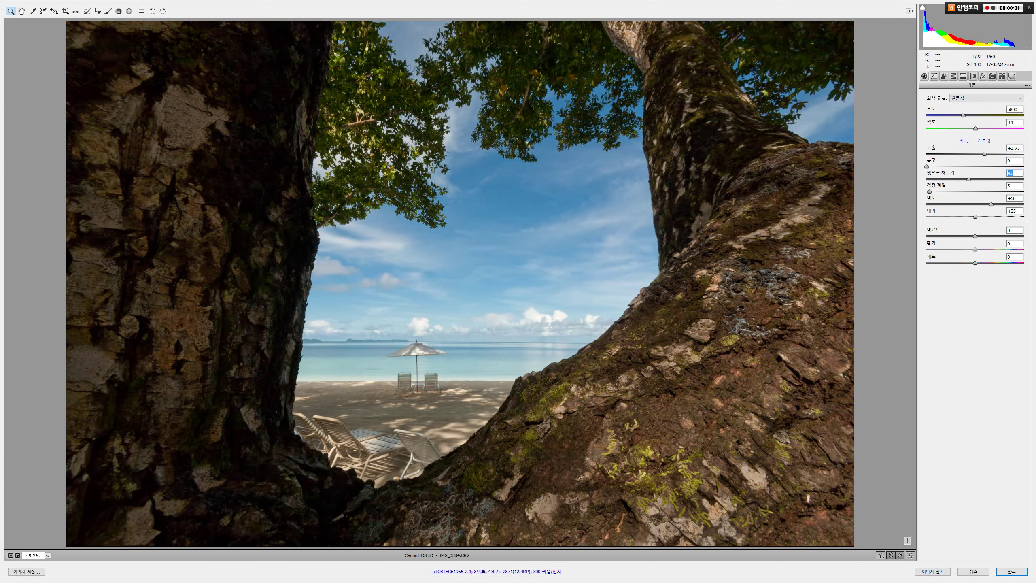
pyautogui.press('Down')
# - Raise the contrast gradually past about +50 to observe its effect on the sky and trunks
pyautogui.press('Tab')
pyautogui.press('Tab')
pyautogui.press('Tab')
pyautogui.press('Up')
pyautogui.press('Up')
pyautogui.press('Up')
pyautogui.press('Up')
pyautogui.press('Up')
pyautogui.press('Up')
pyautogui.press('Up')
pyautogui.press('Up')
pyautogui.press('Up')
pyautogui.press('Up')
pyautogui.press('Up')
pyautogui.press('Up')
pyautogui.press('Up')
pyautogui.press('Up')
pyautogui.press('Up')
pyautogui.press('Up')
pyautogui.press('Up')
pyautogui.press('Up')
pyautogui.press('Up')
pyautogui.press('Up')
pyautogui.press('Up')
pyautogui.press('Up')
pyautogui.press('Up')
pyautogui.press('Up')
pyautogui.press('Up')
pyautogui.press('Up')
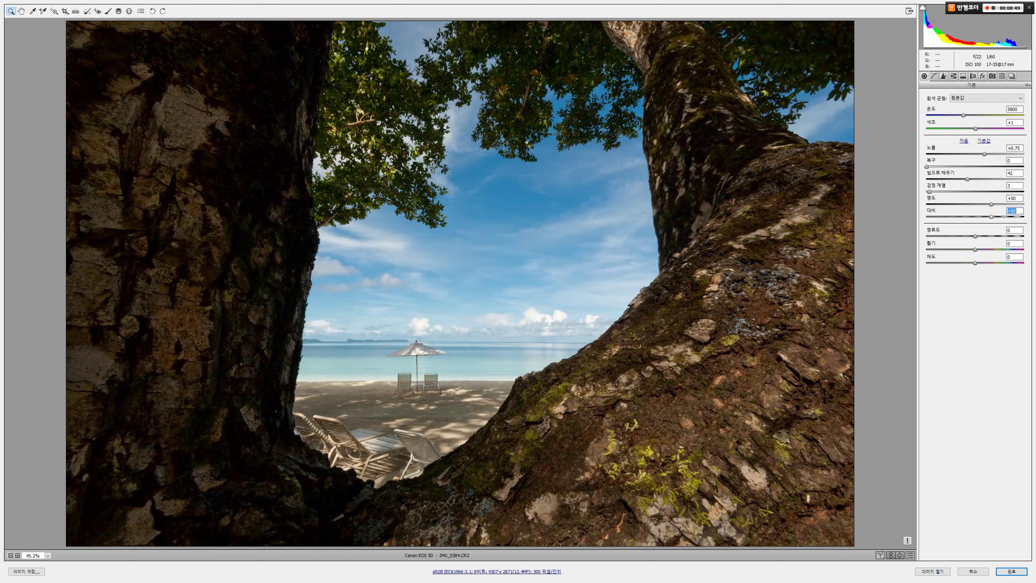
pyautogui.press('Up')
pyautogui.press('Up')
pyautogui.press('Up')
pyautogui.press('Up')
pyautogui.press('Up')
pyautogui.press('Up')
pyautogui.press('Up')
pyautogui.press('Up')
pyautogui.press('Up')
pyautogui.press('Up')
pyautogui.press('Up')
pyautogui.press('Up')
# - Compare a low contrast of about -6 with a stronger contrast of about +44
pyautogui.write('-6')
pyautogui.press('Return')
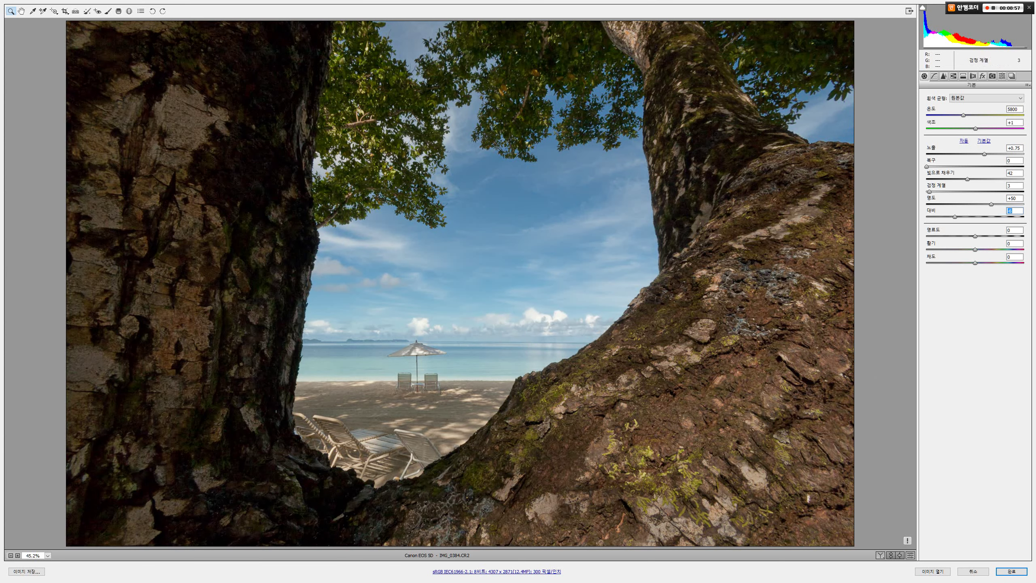
pyautogui.write('37')
pyautogui.press('Return')
pyautogui.write('44')
pyautogui.press('Return')
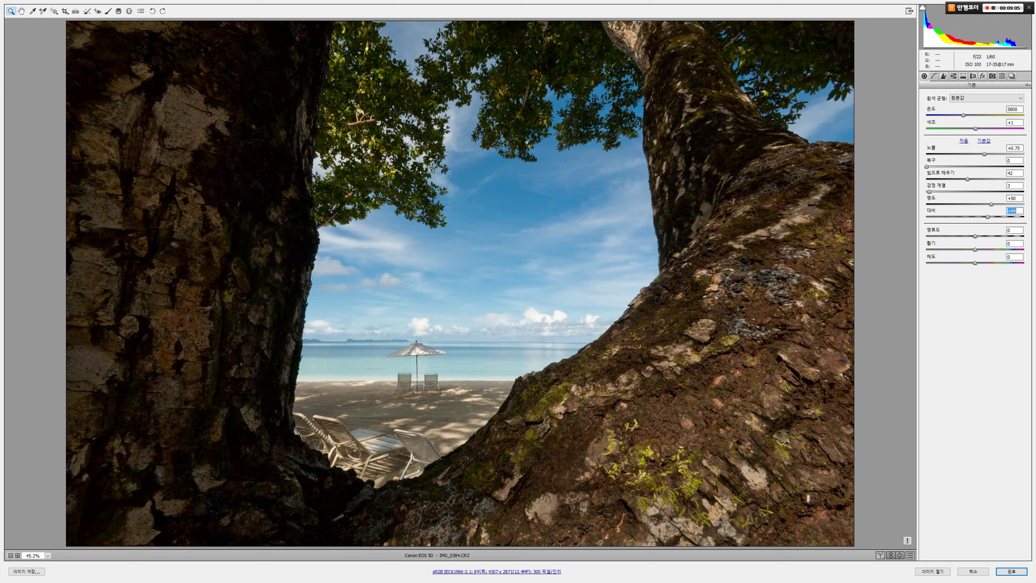
# - Vary the contrast between weak and strong values and settle on +68
pyautogui.write('64')
pyautogui.press('Return')
pyautogui.write('30')
pyautogui.press('Return')
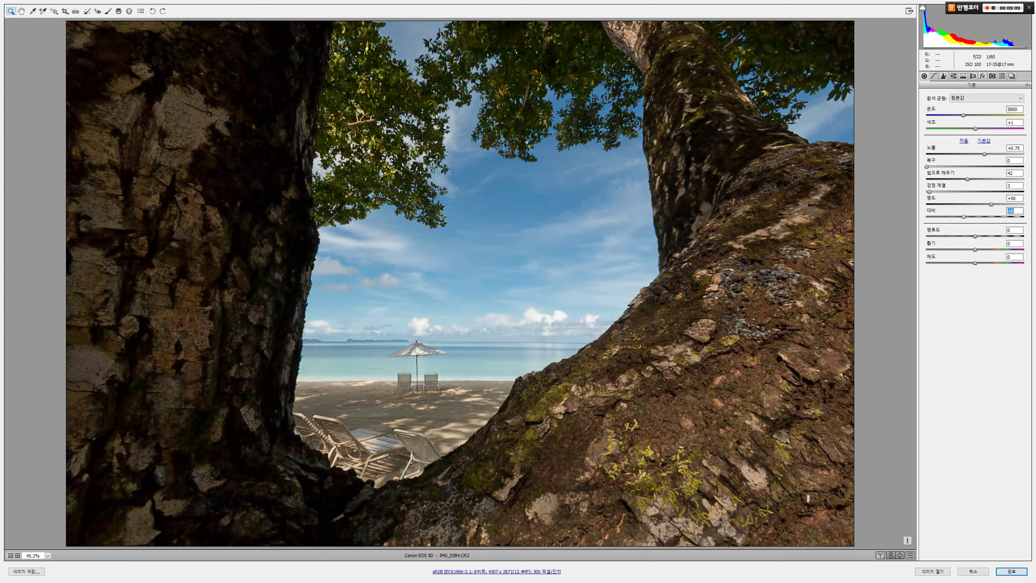
pyautogui.write('65')
pyautogui.press('Return')
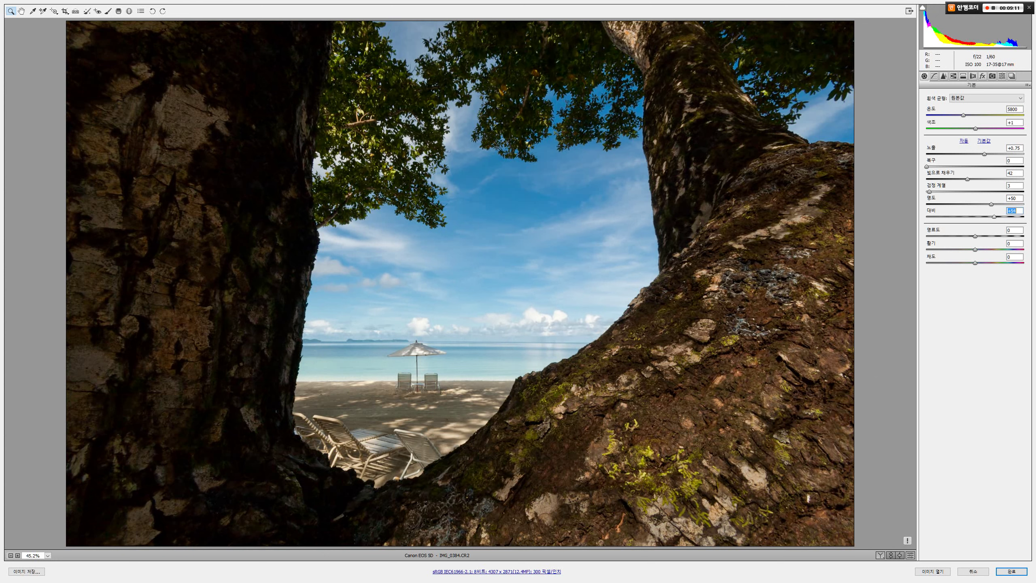
pyautogui.write('68')
pyautogui.press('Return')
# - Try the clarity at about +40, reset it to 0 and raise it again to compare the detail
pyautogui.click(1015, 231)
pyautogui.write('40')
pyautogui.press('Return')
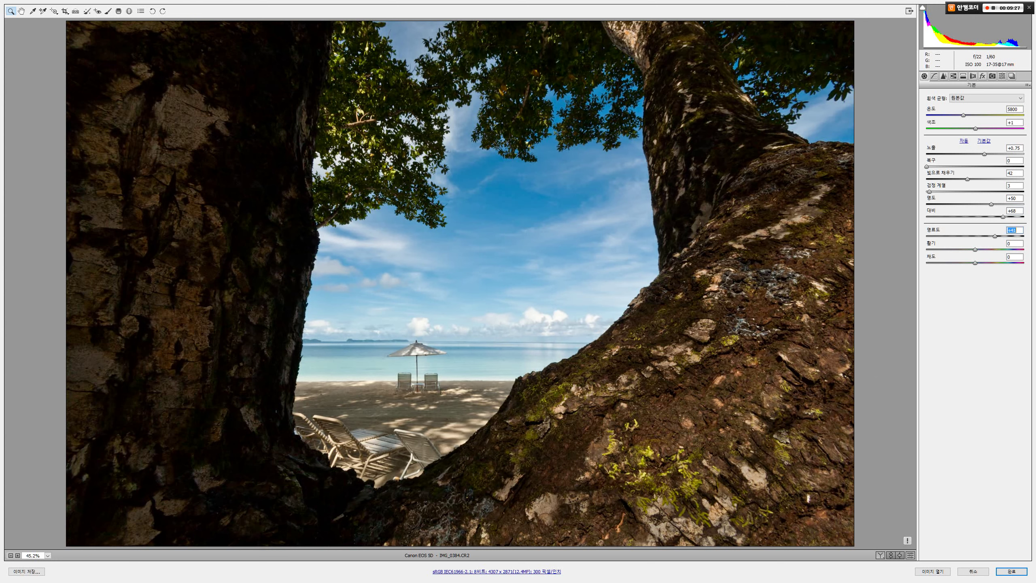
pyautogui.write('0')
pyautogui.press('Return')
pyautogui.write('38')
pyautogui.press('Return')
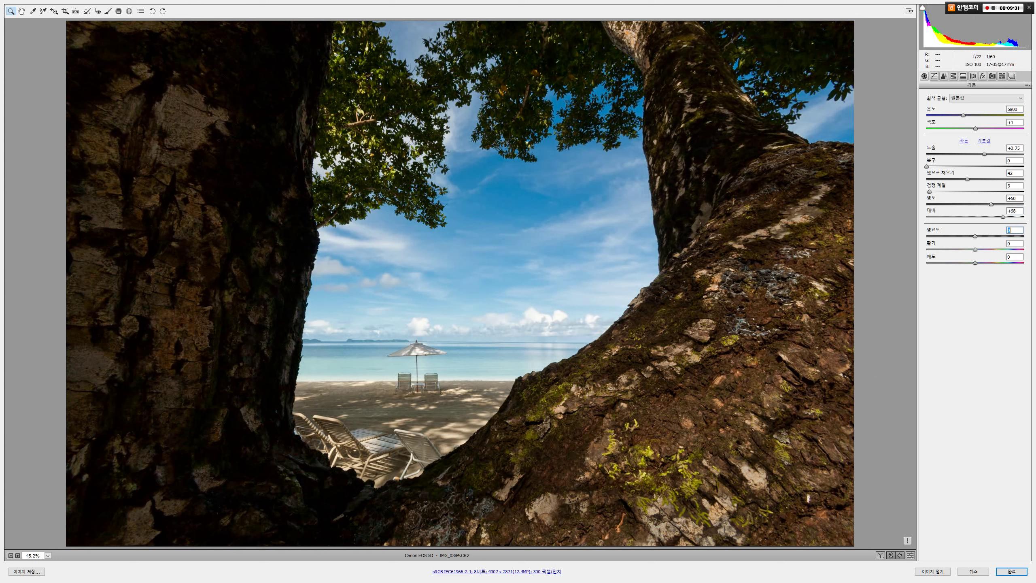
pyautogui.write('44')
pyautogui.press('Return')
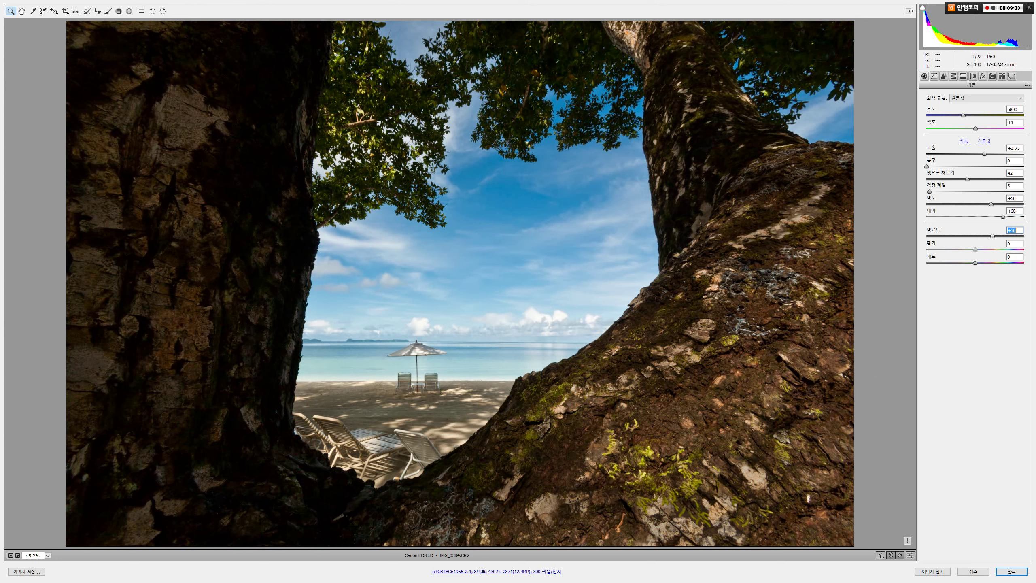
# - Push the clarity to its extremes of +100 and -100 to demonstrate sharpening and softening
pyautogui.write('58')
pyautogui.press('Return')
pyautogui.write('100')
pyautogui.press('Return')
pyautogui.write('-100')
pyautogui.press('Return')
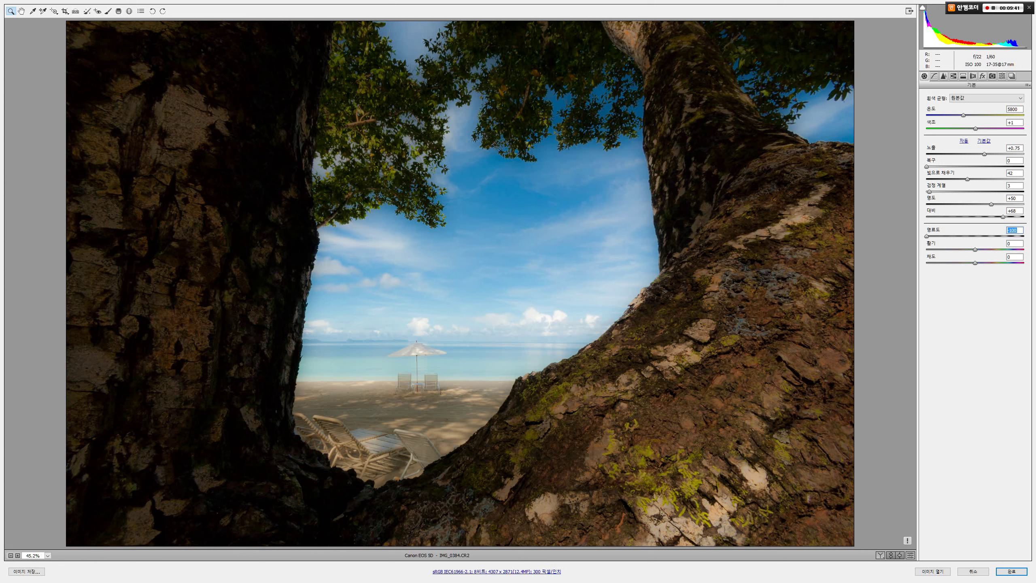
# - Return the clarity to 0 for comparison and set it to +37
pyautogui.write('15')
pyautogui.press('Return')
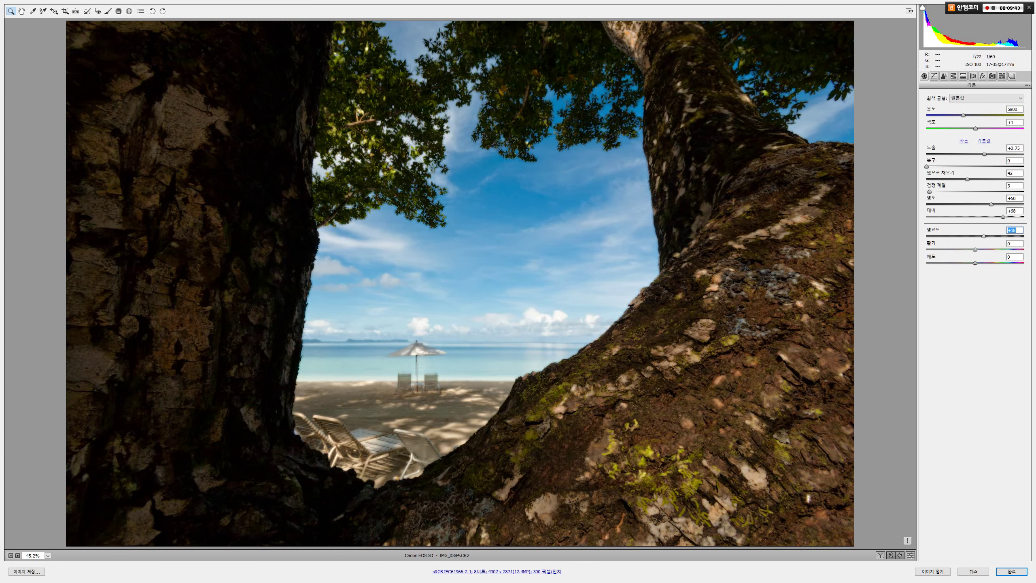
pyautogui.write('0')
pyautogui.press('Return')
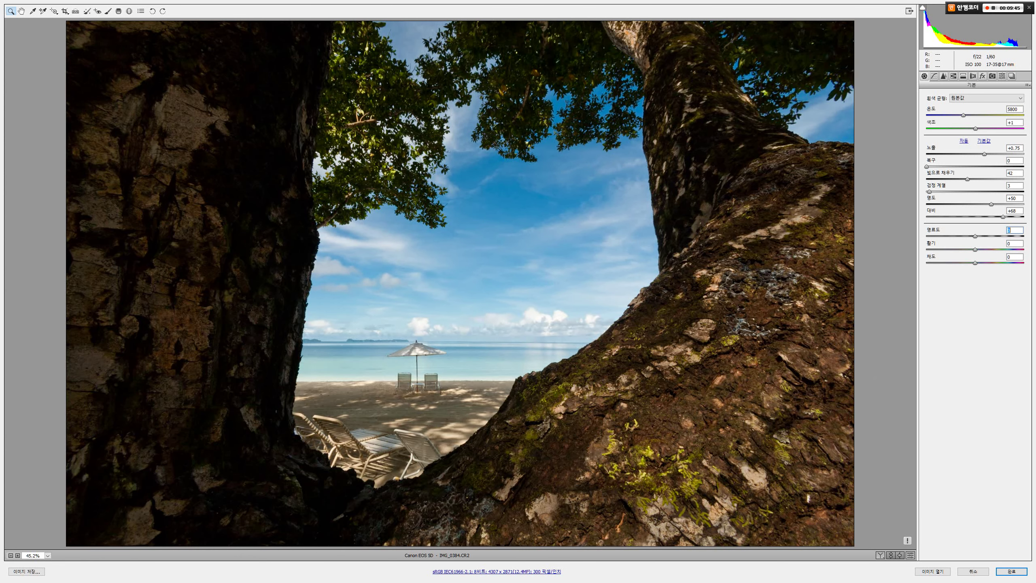
pyautogui.write('26')
pyautogui.press('Return')
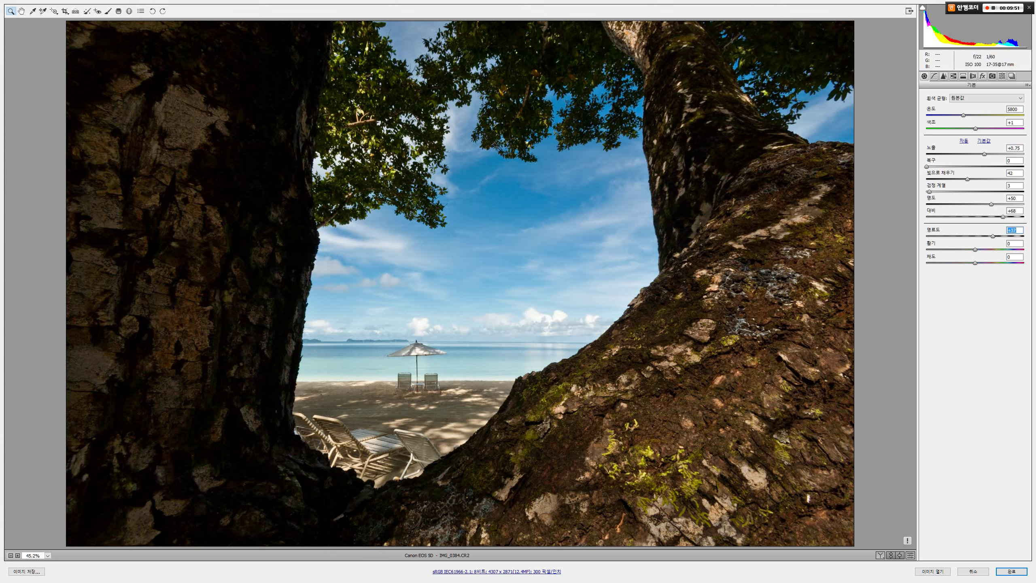
# - Try the vibrance at about +58 and about +31 to compare the color strength
pyautogui.press('Tab')
pyautogui.write('6')
pyautogui.press('Return')
pyautogui.write('0')
pyautogui.press('Return')
pyautogui.write('58')
pyautogui.press('Return')
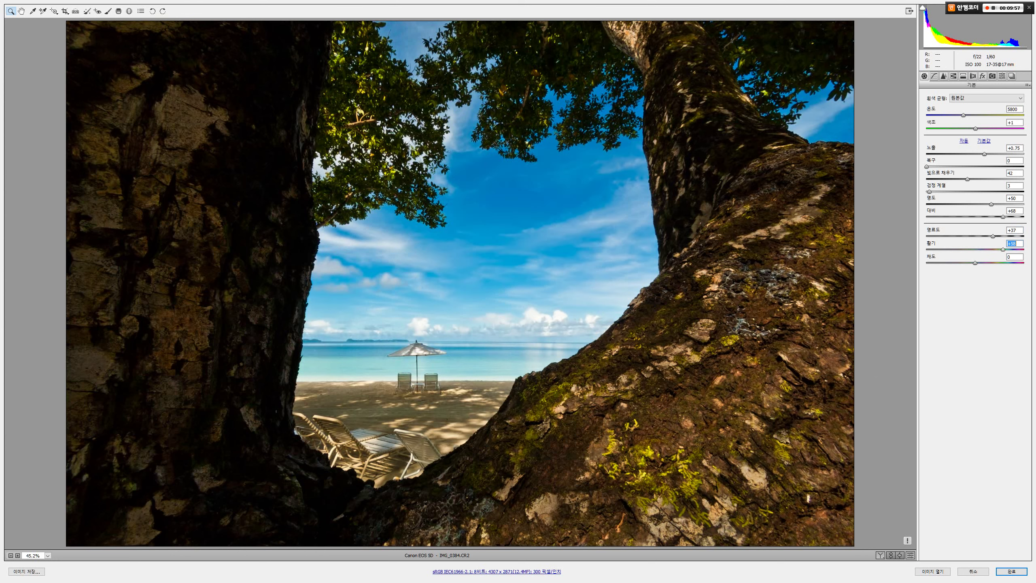
pyautogui.write('31')
pyautogui.press('Return')
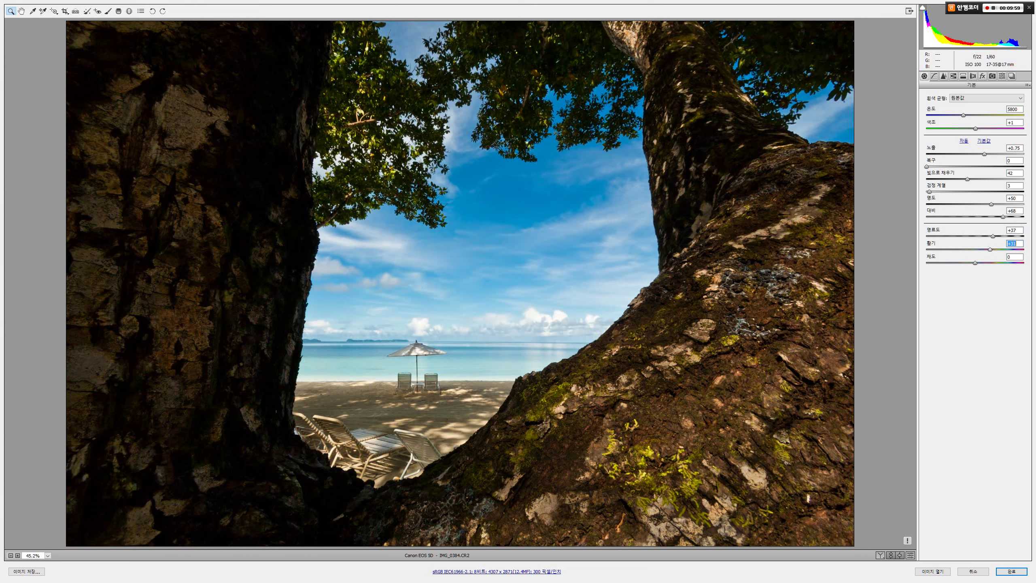
# - Push the vibrance to +100, then pull it back to about +58
pyautogui.write('100')
pyautogui.press('Return')
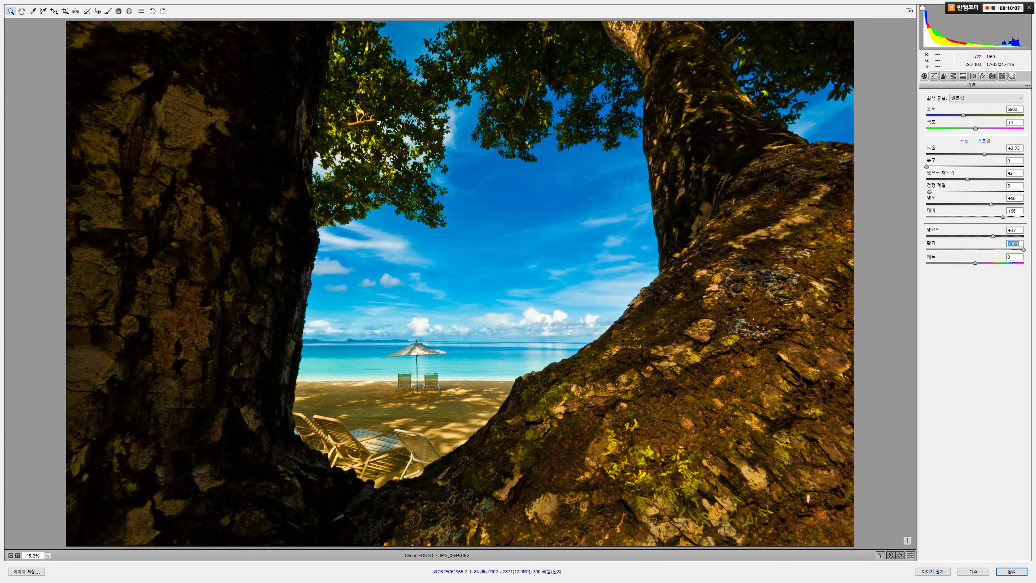
pyautogui.write('64')
pyautogui.press('Return')
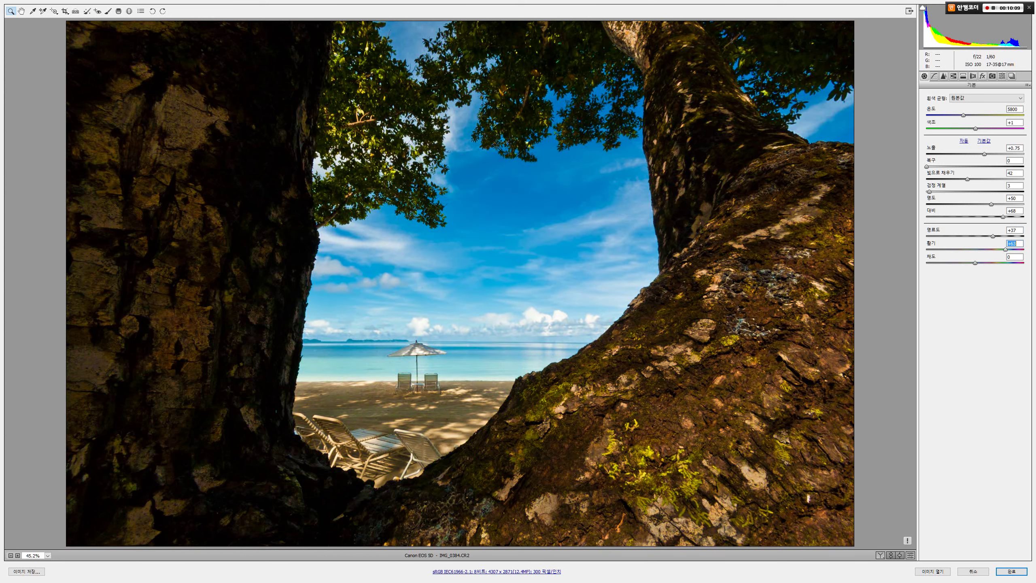
pyautogui.press('Down')
pyautogui.press('Down')
pyautogui.press('Down')
pyautogui.press('Down')
pyautogui.press('Down')
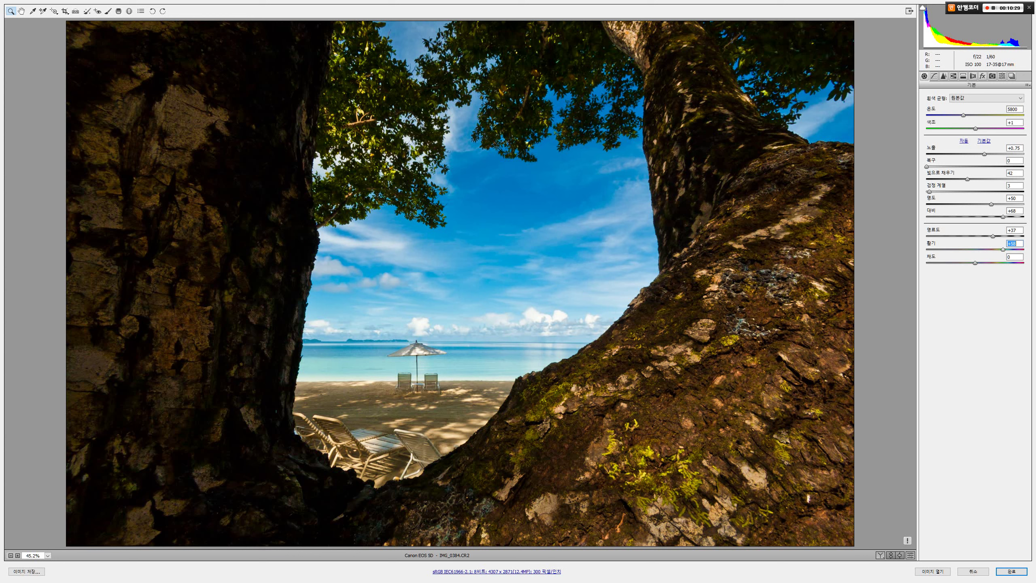
# - Reset the vibrance to 0 and raise it moderately to +19
pyautogui.write('0')
pyautogui.press('Return')
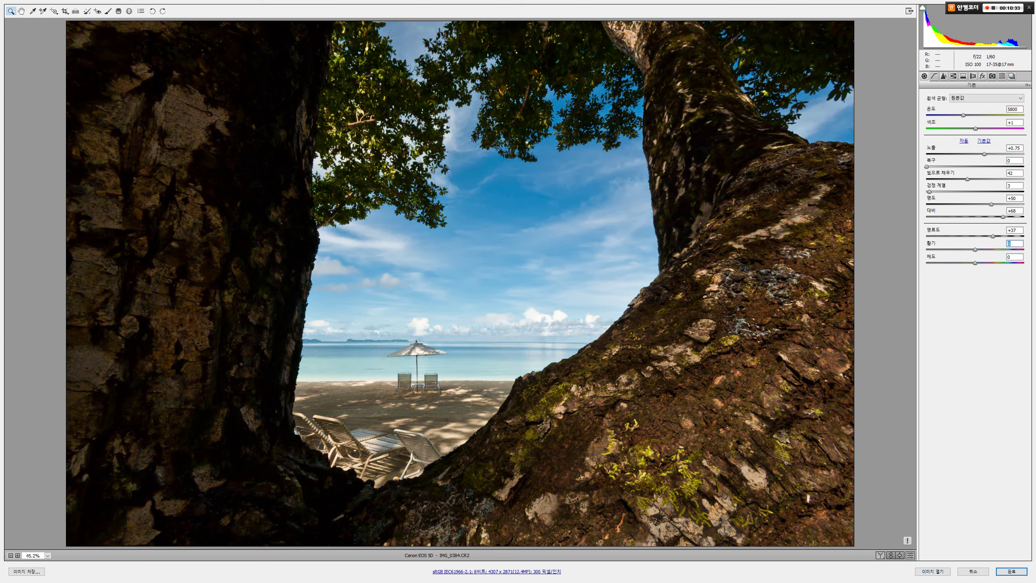
pyautogui.write('4')
pyautogui.press('Return')
pyautogui.write('24')
pyautogui.press('Return')
pyautogui.write('20')
pyautogui.press('Return')
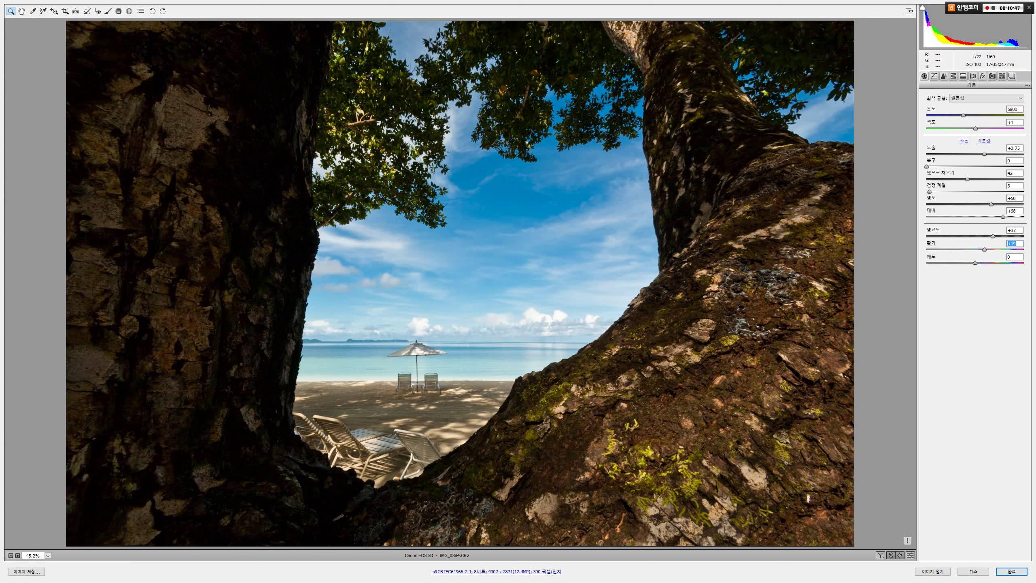
# - Lower the blacks to 2
pyautogui.click(1014, 185)
pyautogui.press('Down')
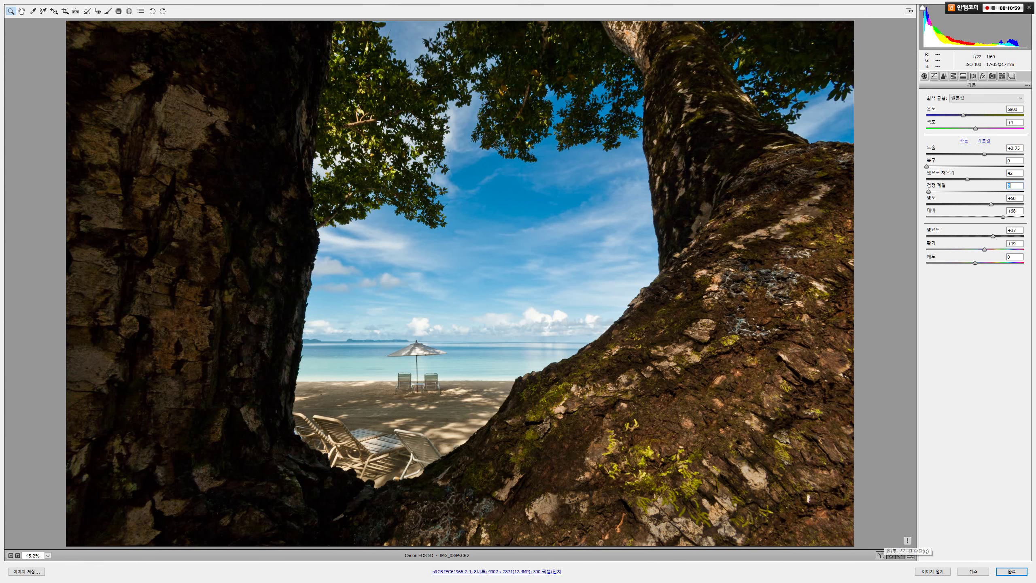
# - Compare the photo before and after in side-by-side and split previews, then return to the single view
pyautogui.click(880, 555)
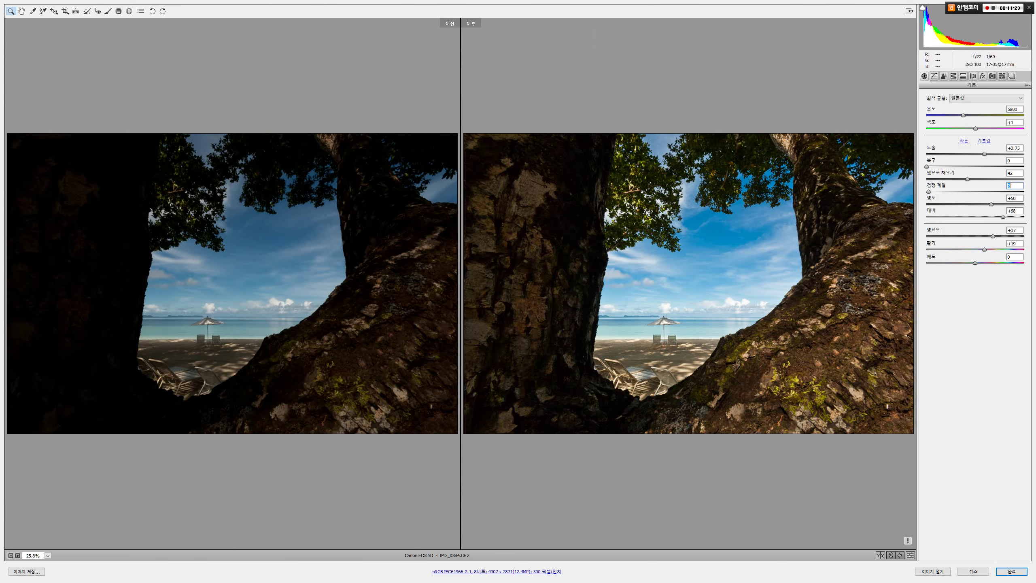
pyautogui.press('q')
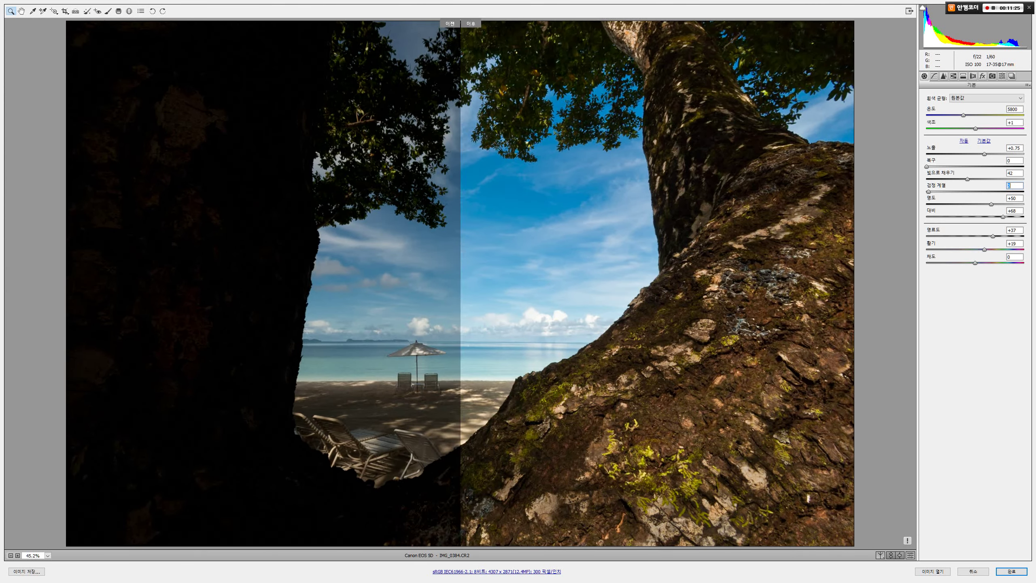
pyautogui.press('q')
pyautogui.press('q')
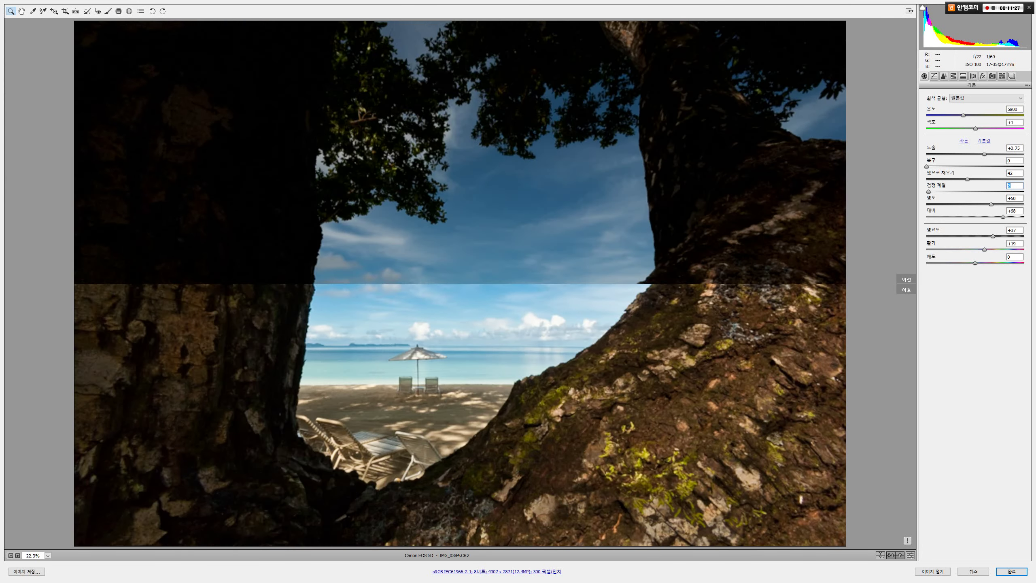
pyautogui.press('q')
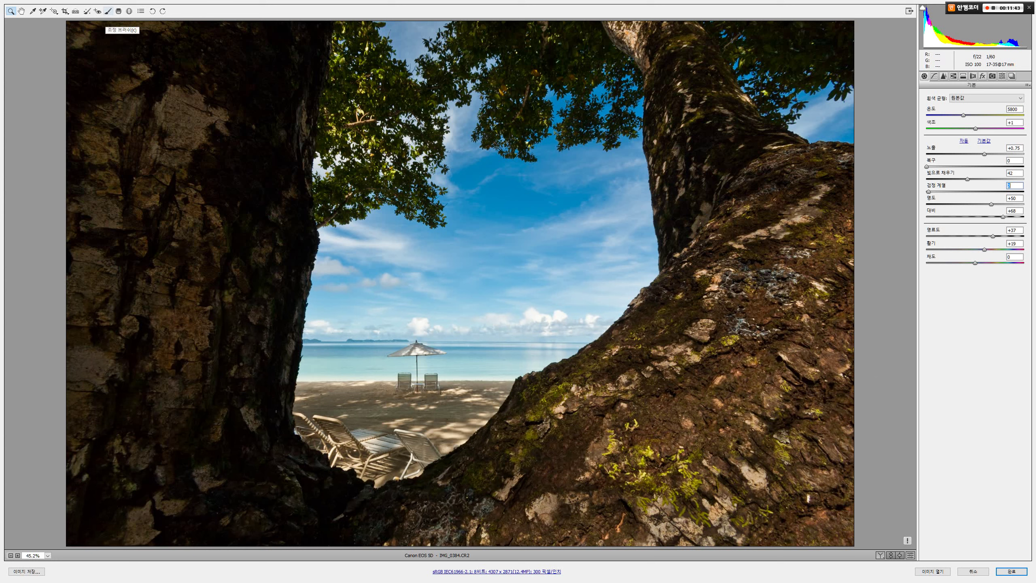
# - Activate the Adjustment Brush and delete the existing adjustments on the right trunk and beside the beach loungers
pyautogui.click(109, 11)
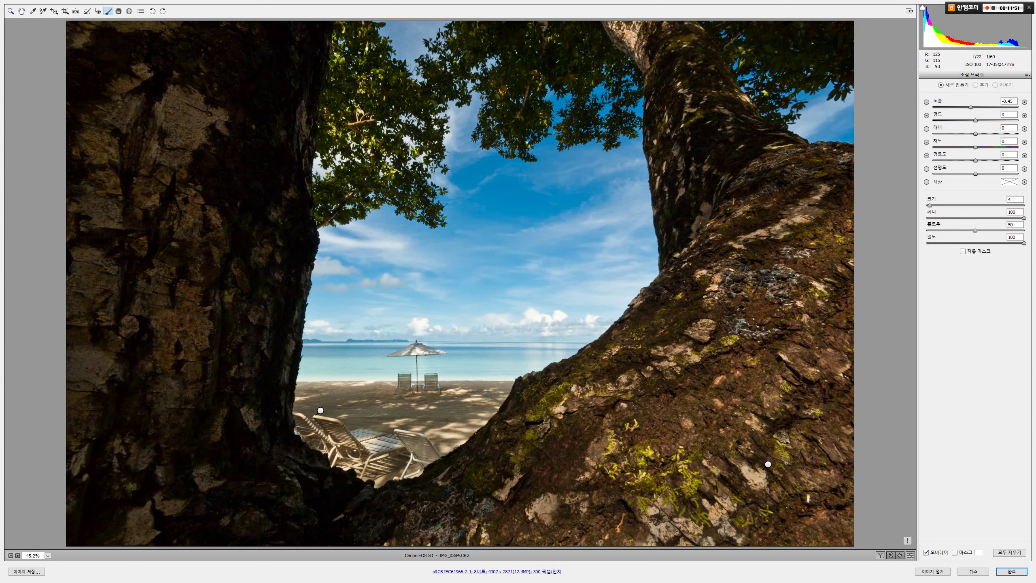
pyautogui.click(768, 465)
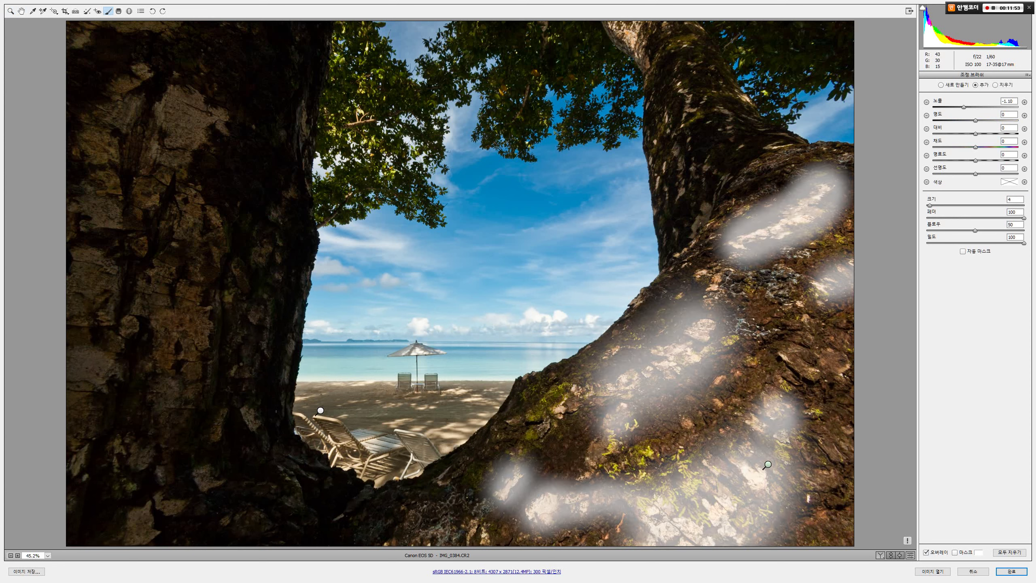
pyautogui.rightClick(767, 465)
pyautogui.press('Escape')
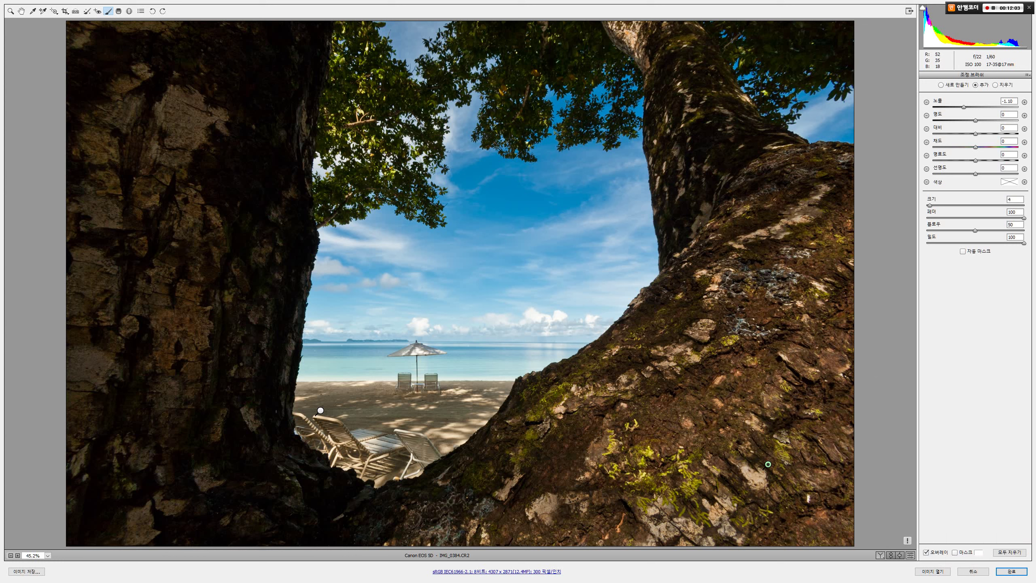
pyautogui.rightClick(767, 466)
pyautogui.click(795, 463)
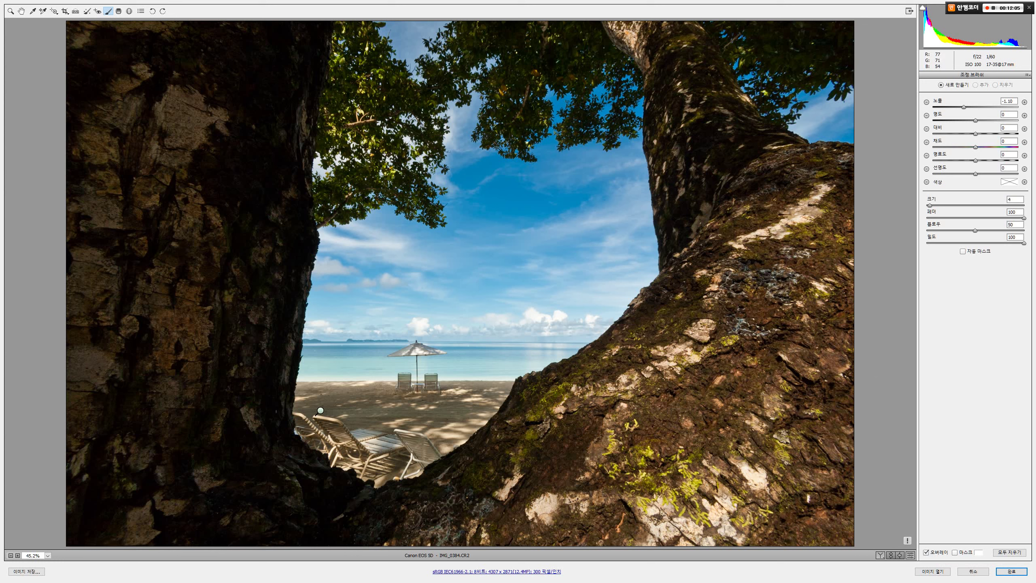
pyautogui.rightClick(320, 411)
pyautogui.click(349, 409)
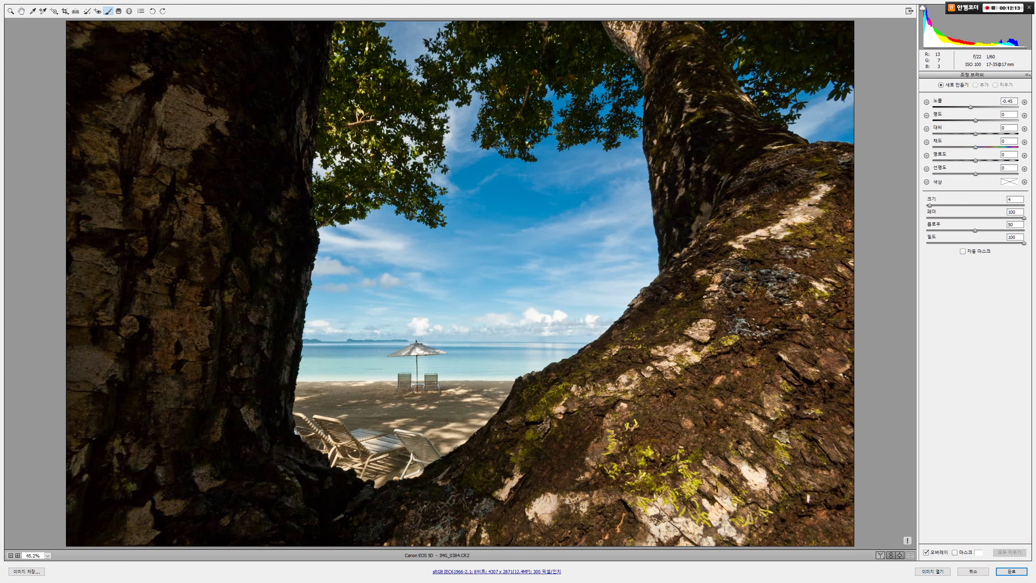
# - Check the current edit against the original in the side-by-side and split before/after previews, ending in the single view
pyautogui.press('q')
pyautogui.press('q')
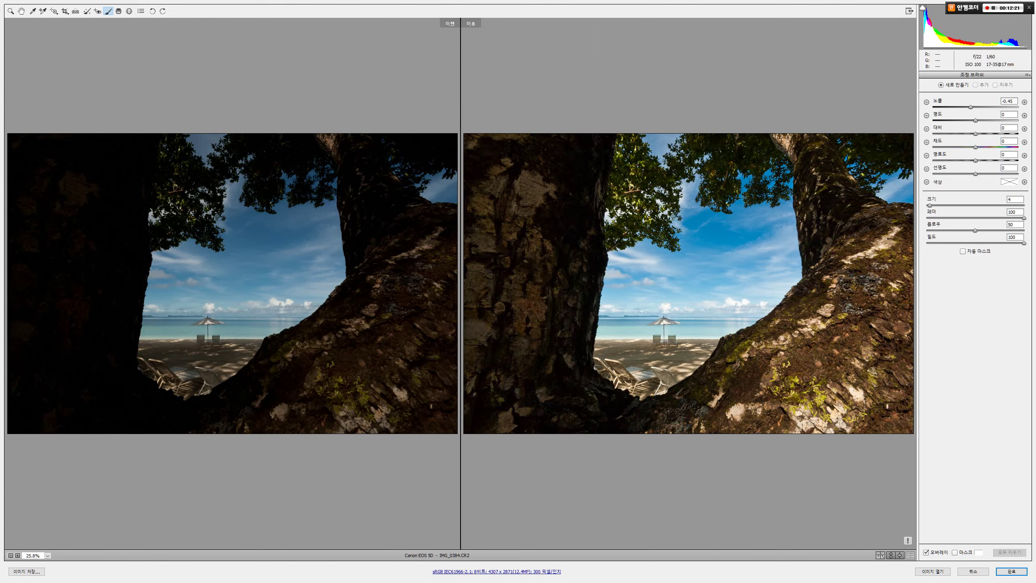
pyautogui.press('q')
pyautogui.press('q')
pyautogui.press('q')
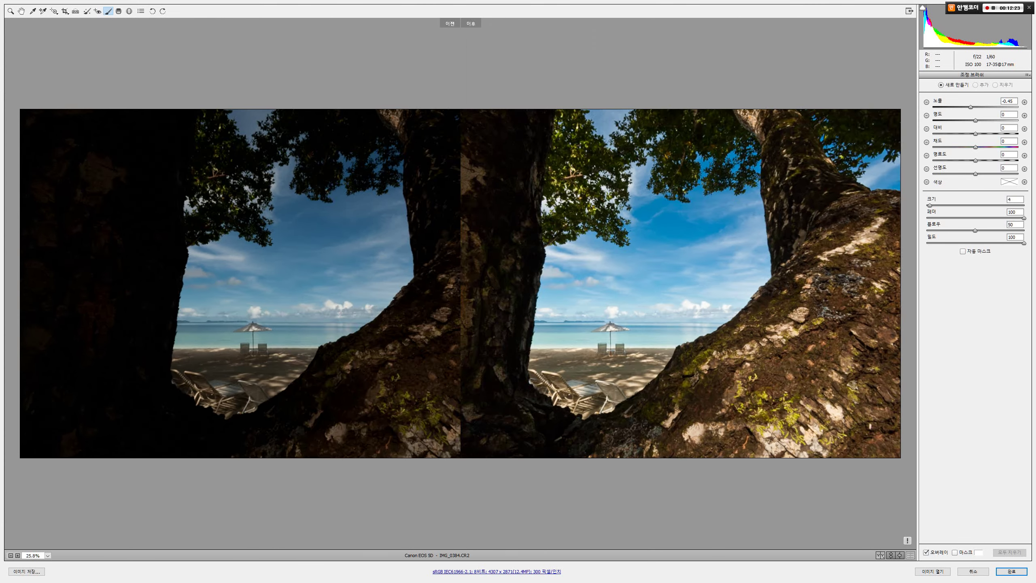
pyautogui.press('q')
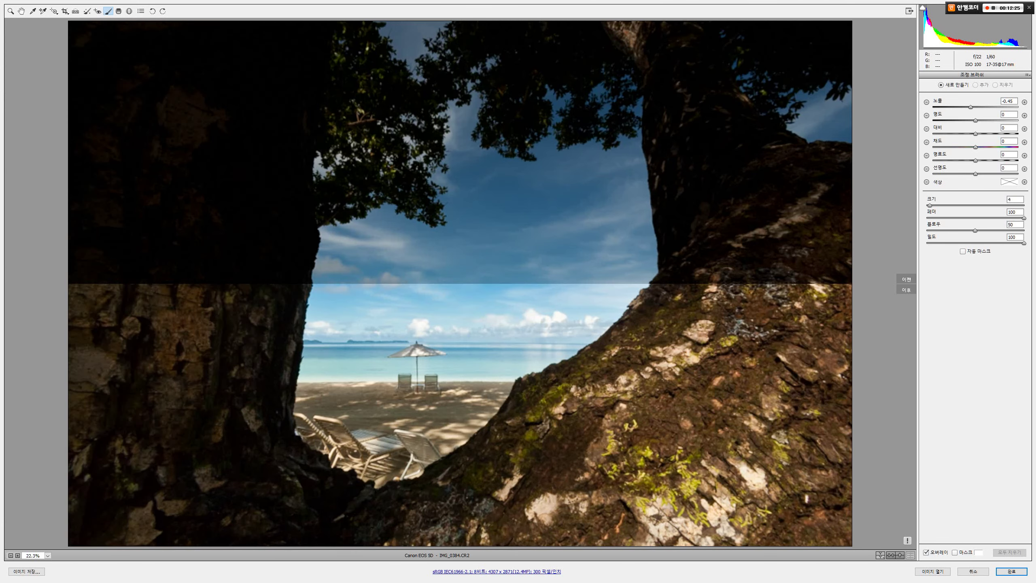
pyautogui.press('q')
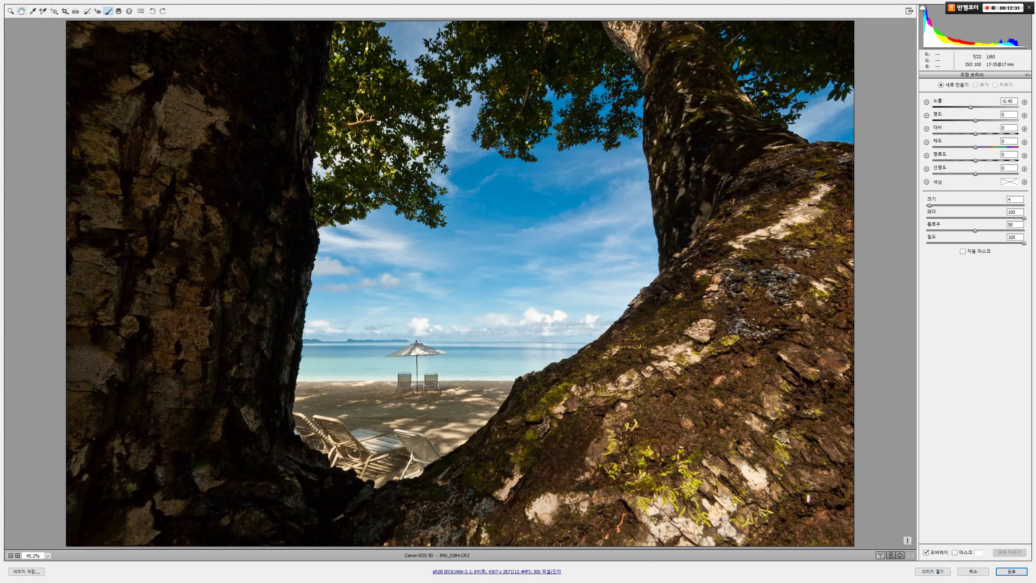
# - Start a new Adjustment Brush correction with exposure -0.40 over the pale bark at the base of the right trunk
pyautogui.click(21, 11)
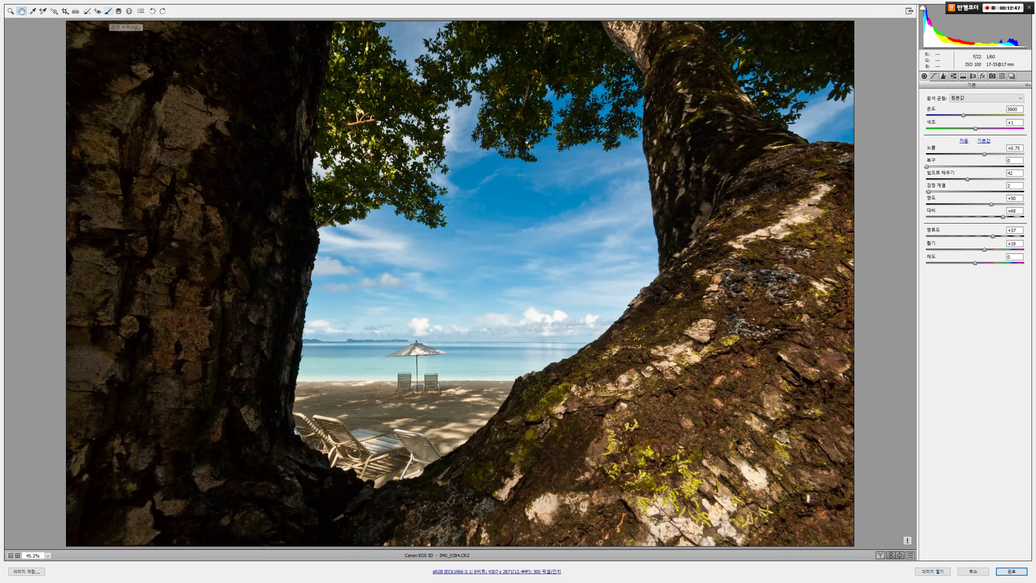
pyautogui.click(108, 11)
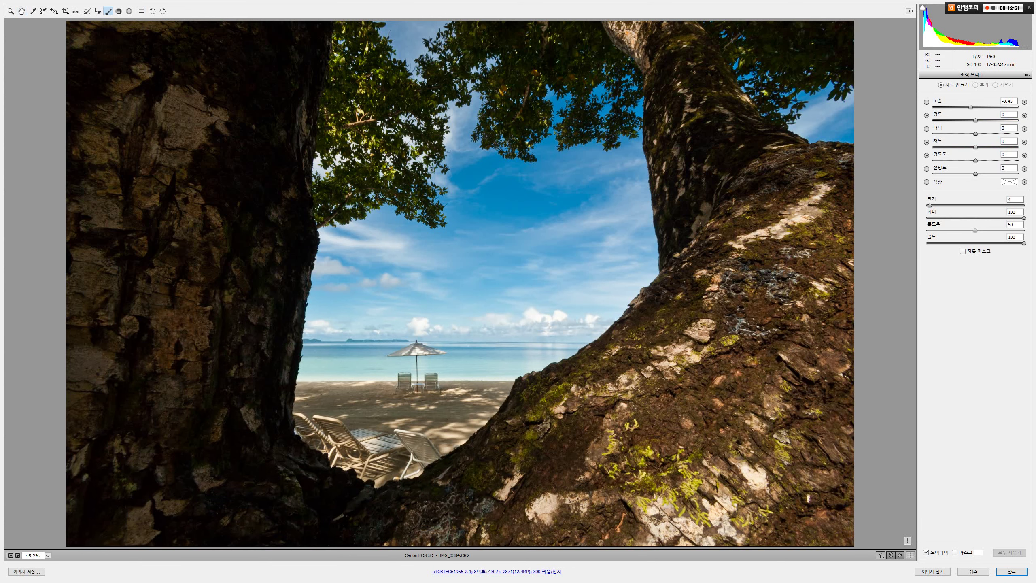
pyautogui.press('Down')
pyautogui.press('Down')
pyautogui.press('Down')
pyautogui.press('Up')
pyautogui.press('Up')
pyautogui.press('Up')
pyautogui.click(518, 471)
pyautogui.moveTo(565, 502); pyautogui.dragTo(592, 502)
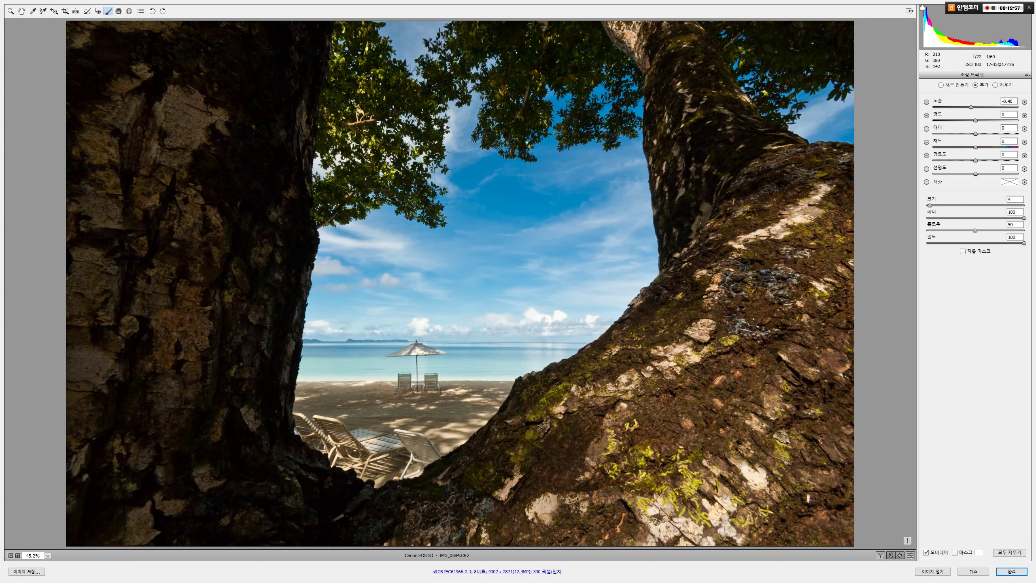
# - Extend the brush correction over the bright bark patches across the right trunk, including its upper stem
pyautogui.moveTo(672, 508)
pyautogui.mouseDown()
pyautogui.moveTo(658, 526)
pyautogui.moveTo(685, 473)
pyautogui.moveTo(690, 531)
pyautogui.moveTo(741, 508)
pyautogui.mouseUp()
pyautogui.moveTo(741, 468)
pyautogui.mouseDown()
pyautogui.moveTo(760, 487)
pyautogui.moveTo(777, 402)
pyautogui.mouseUp()
pyautogui.moveTo(635, 384)
pyautogui.mouseDown()
pyautogui.moveTo(568, 406)
pyautogui.moveTo(722, 317)
pyautogui.moveTo(710, 286)
pyautogui.mouseUp()
pyautogui.moveTo(743, 241)
pyautogui.mouseDown()
pyautogui.moveTo(824, 188)
pyautogui.moveTo(786, 209)
pyautogui.mouseUp()
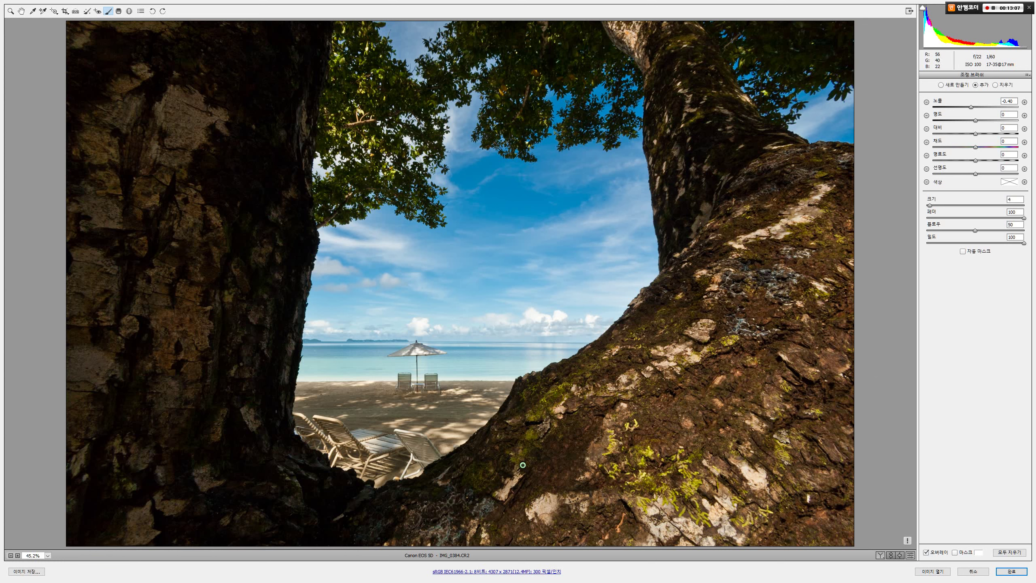
pyautogui.moveTo(618, 24); pyautogui.dragTo(643, 51)
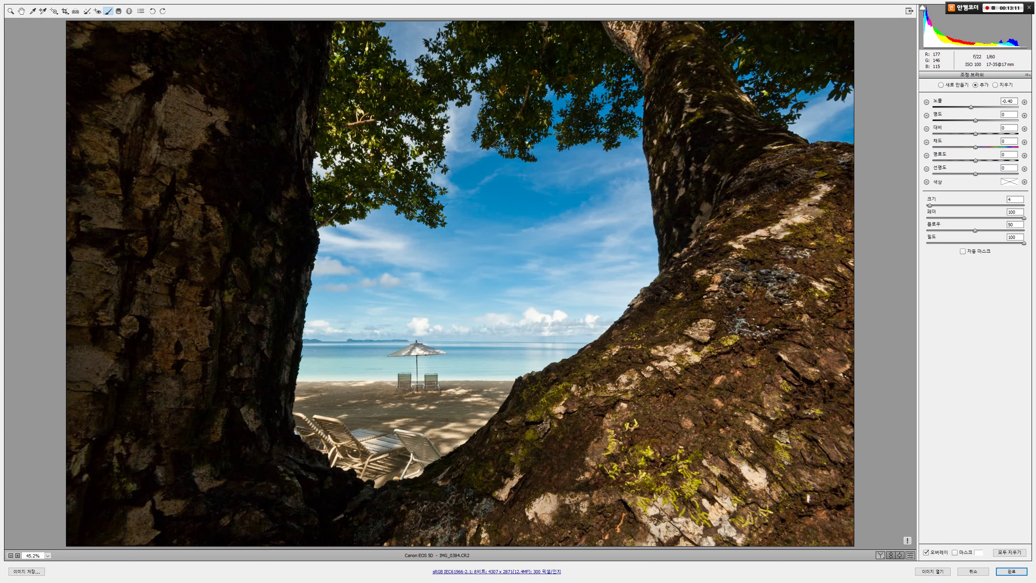
pyautogui.moveTo(646, 370); pyautogui.dragTo(679, 345)
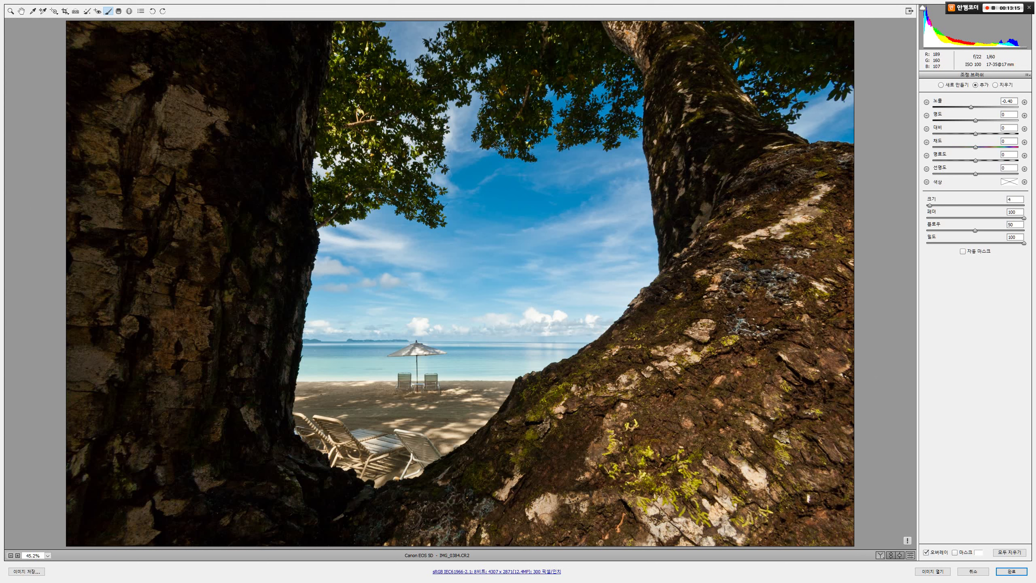
# - Lower the right-trunk correction's exposure to -0.95, comparing against 0, and brush over the bright bark midway up the slope again
pyautogui.click(523, 466)
pyautogui.click(972, 107)
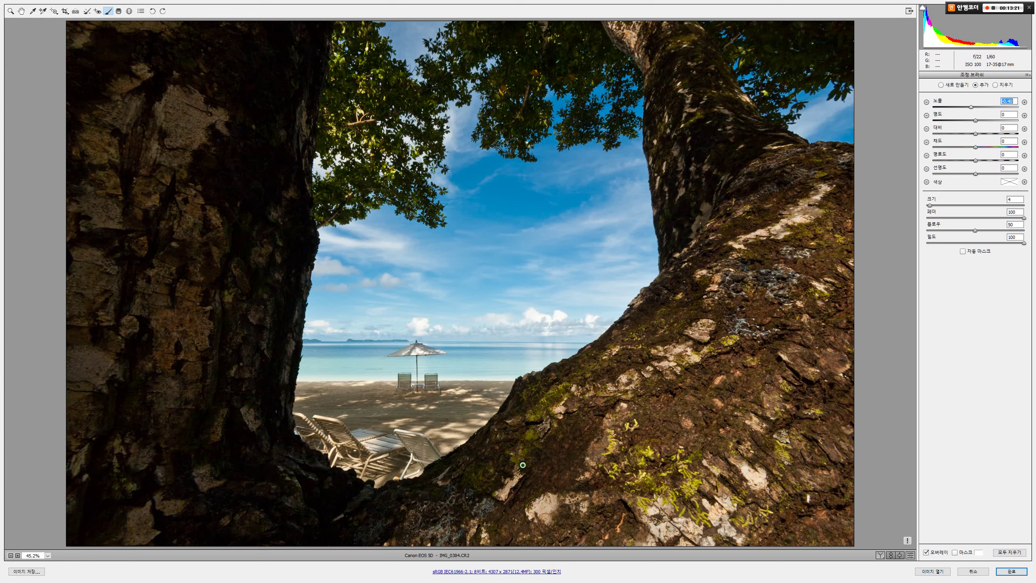
pyautogui.press('Down')
pyautogui.press('Down')
pyautogui.press('Down')
pyautogui.press('Down')
pyautogui.press('Down')
pyautogui.press('Down')
pyautogui.press('Down')
pyautogui.press('Down')
pyautogui.press('Down')
pyautogui.press('Down')
pyautogui.press('Down')
pyautogui.press('Down')
pyautogui.press('Down')
pyautogui.press('Down')
pyautogui.press('Down')
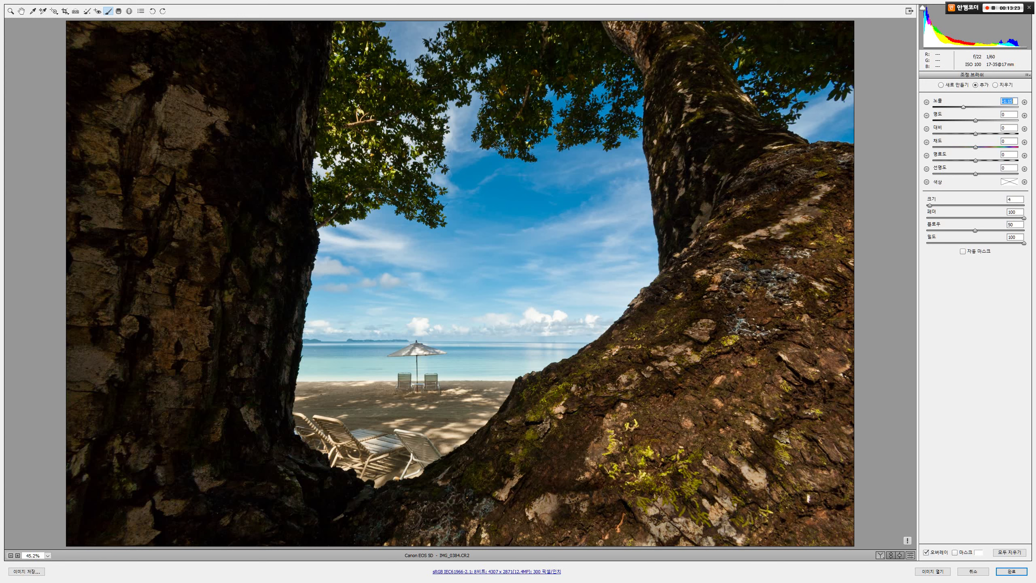
pyautogui.press('Up')
pyautogui.press('Up')
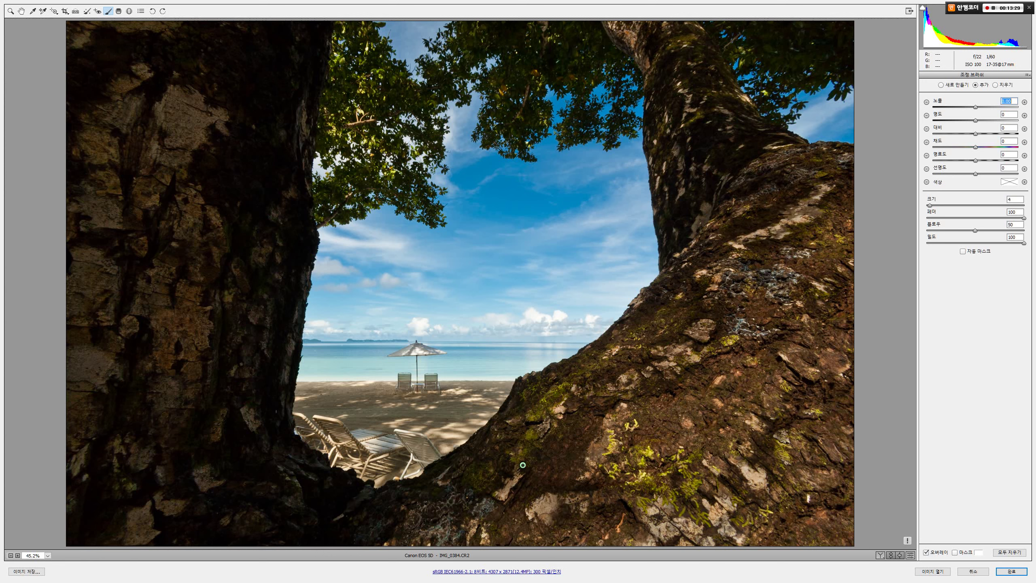
pyautogui.write('0')
pyautogui.press('Return')
pyautogui.write('-0.75')
pyautogui.press('Return')
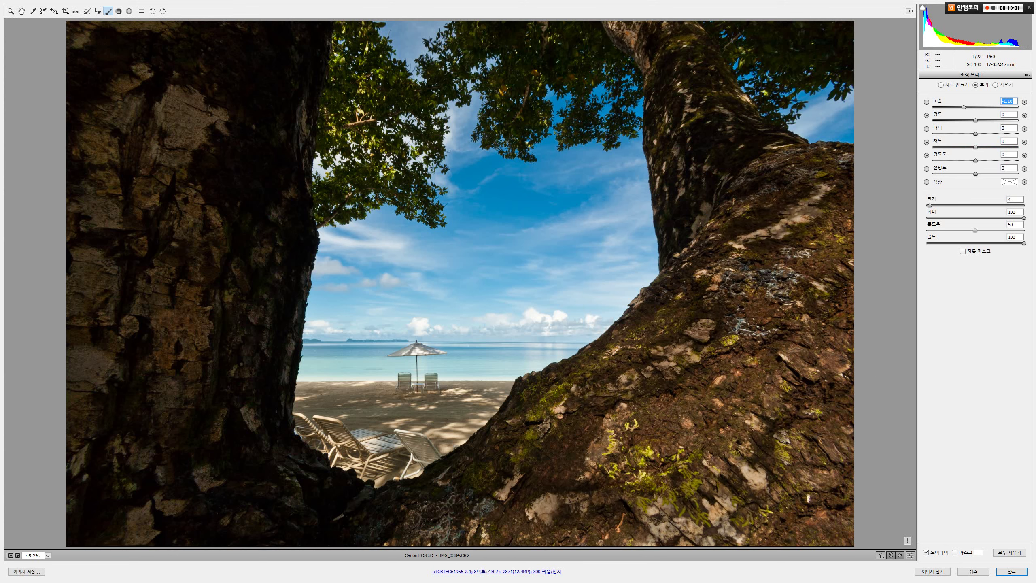
pyautogui.press('Down')
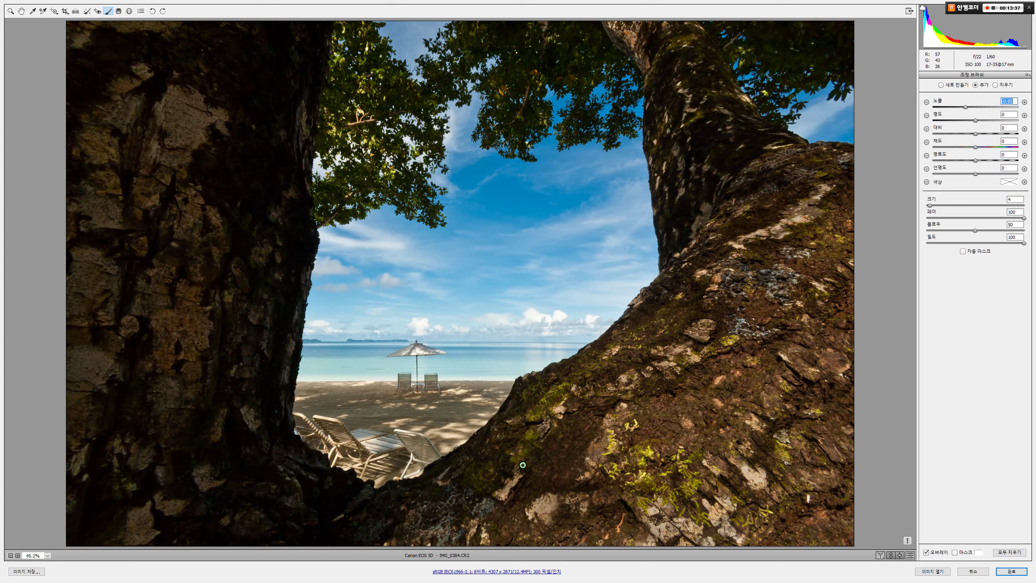
pyautogui.press('Return')
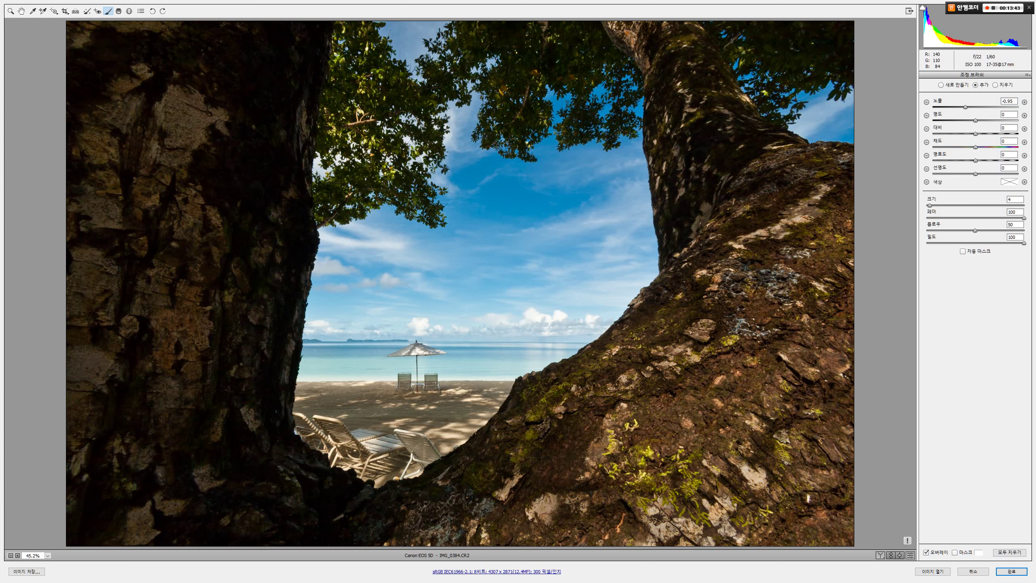
pyautogui.moveTo(633, 374); pyautogui.dragTo(651, 347)
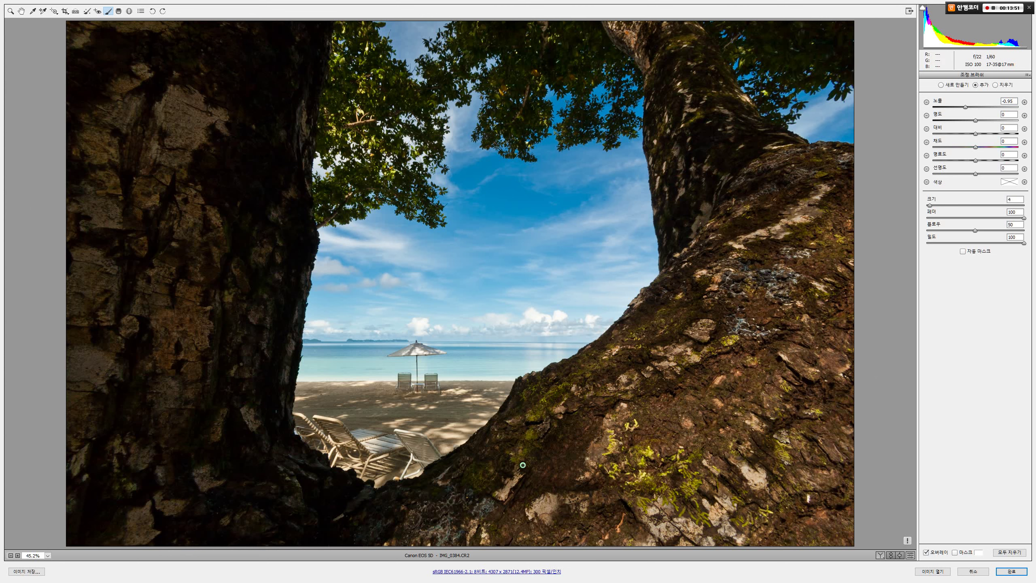
# - Leave the Adjustment Brush and lower the photo's vibrance to +7
pyautogui.press('h')
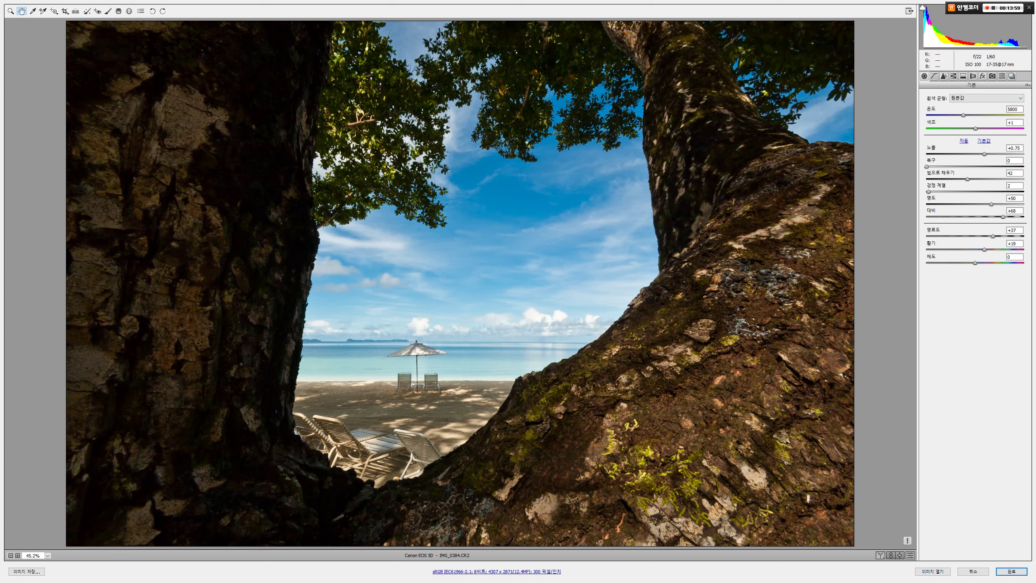
pyautogui.moveTo(984, 249); pyautogui.dragTo(984, 249)
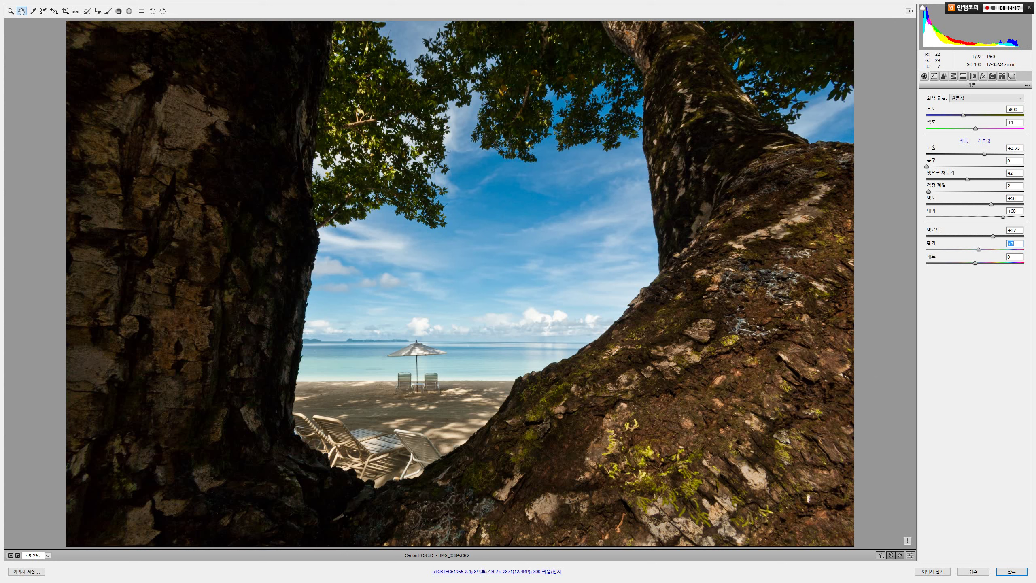
# - Save the photo to the desktop as a JPEG at quality 12 and finish the raw edit
pyautogui.click(27, 572)
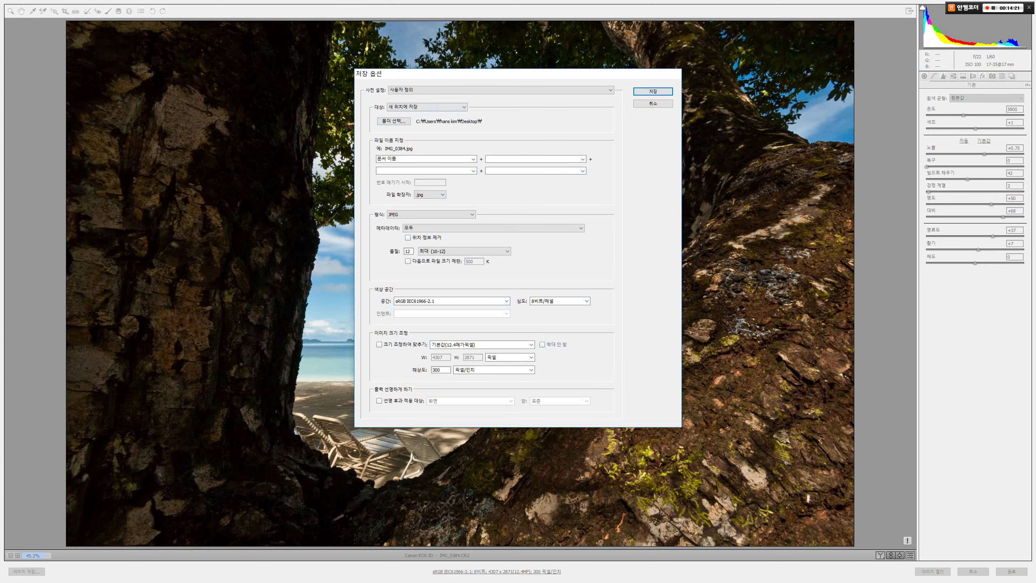
pyautogui.doubleClick(409, 252)
pyautogui.press('Return')
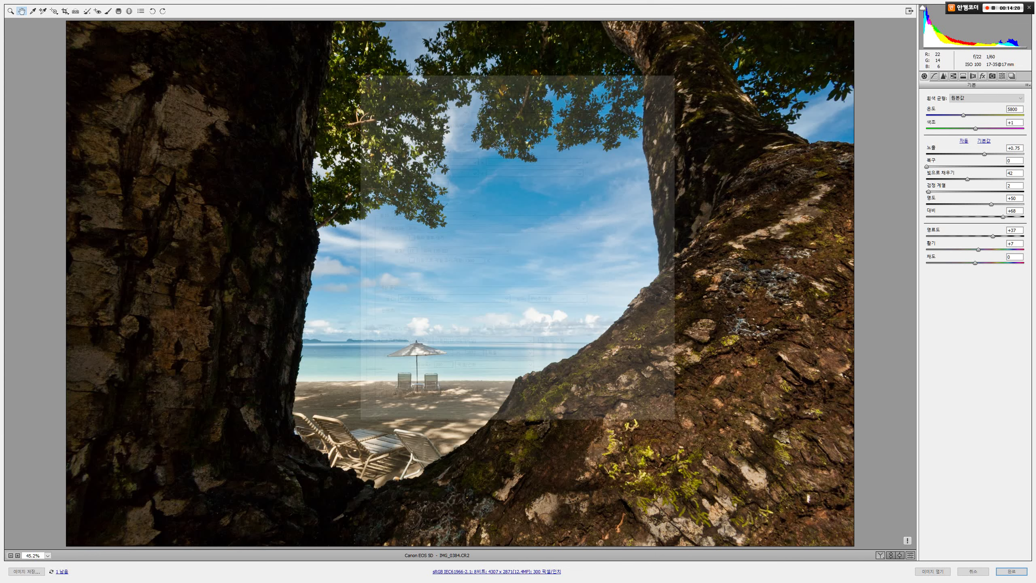
pyautogui.press('Return')
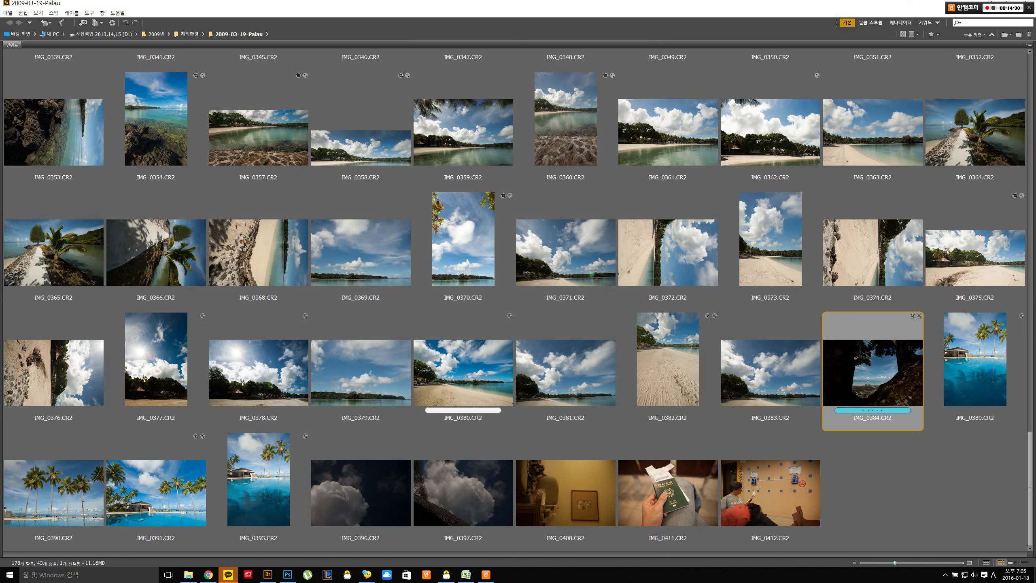
# - Show the desktop and open the exported IMG_0384.jpg in Photoshop
pyautogui.press('super+d')
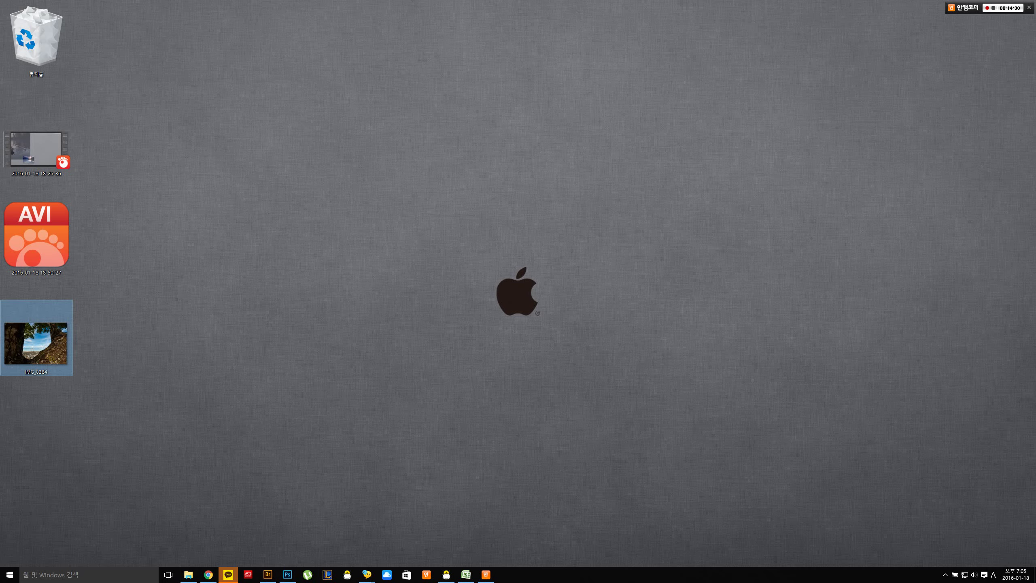
pyautogui.rightClick(35, 351)
pyautogui.moveTo(36, 343); pyautogui.dragTo(288, 575)
pyautogui.moveTo(438, 286); pyautogui.dragTo(438, 286)
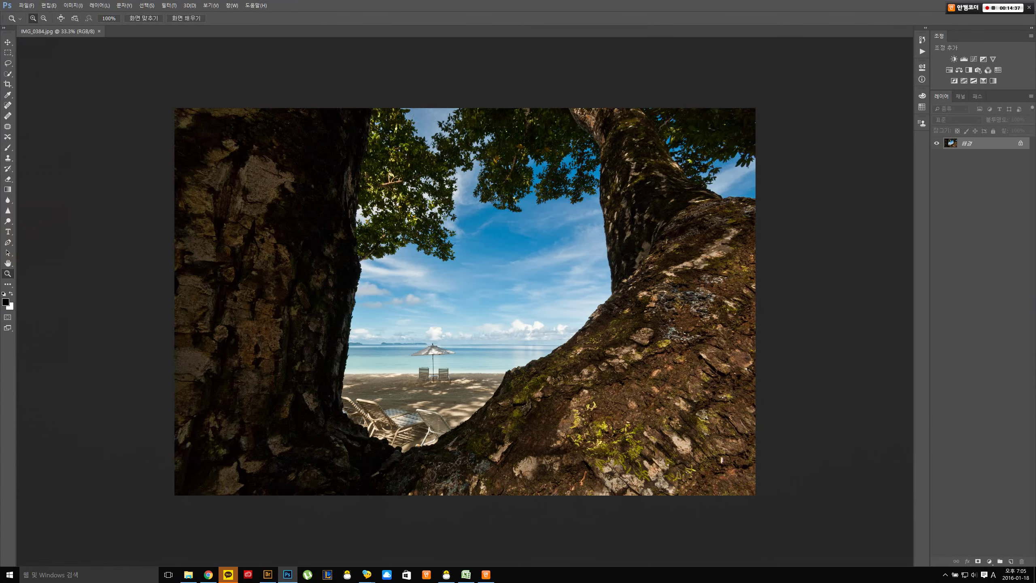
# - Examine the finished photo full screen, fitted to the display and zoomed out, and return to the standard screen mode
pyautogui.press('f')
pyautogui.press('f')
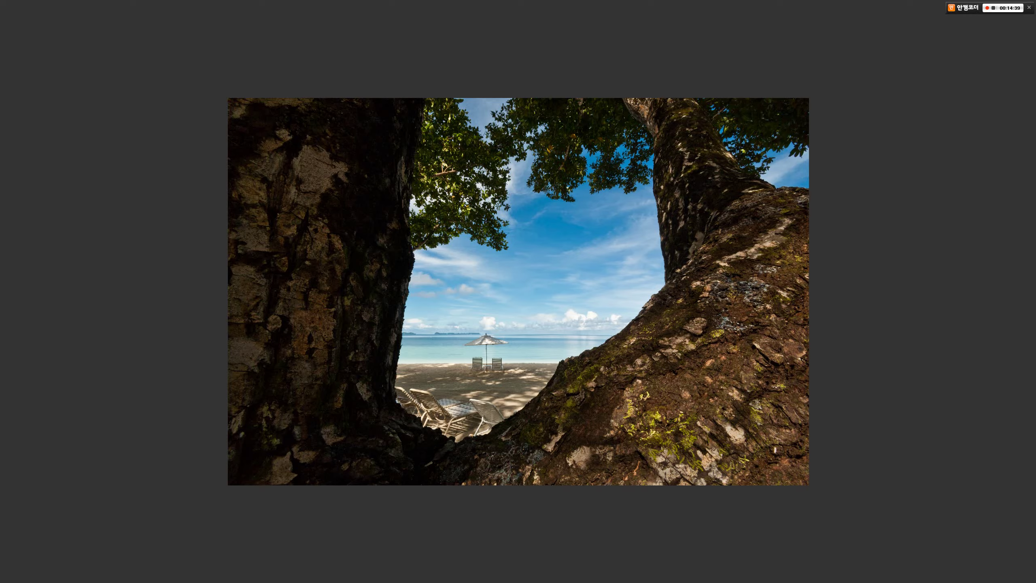
pyautogui.hotkey('ctrl', '0')
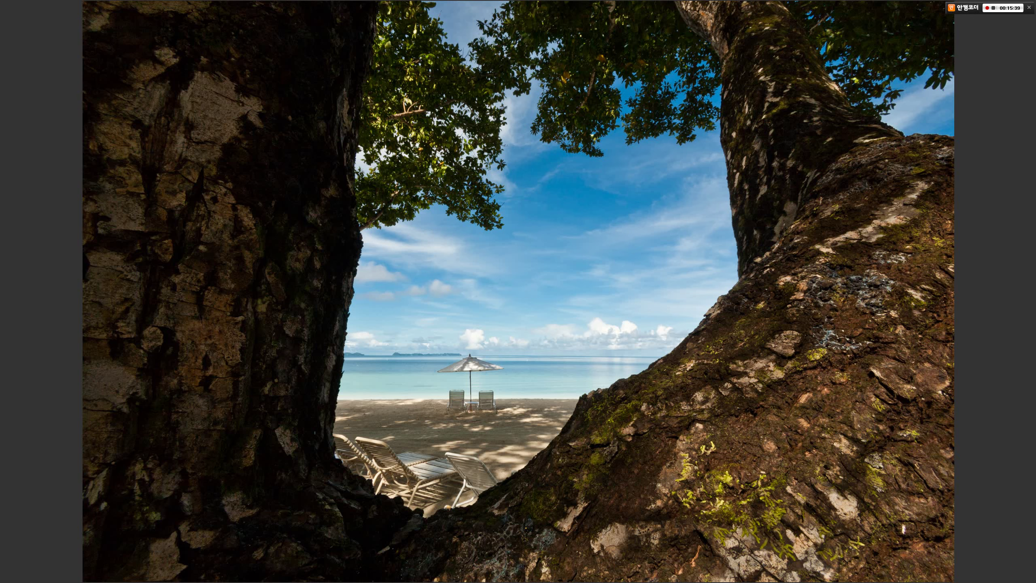
pyautogui.press('-')
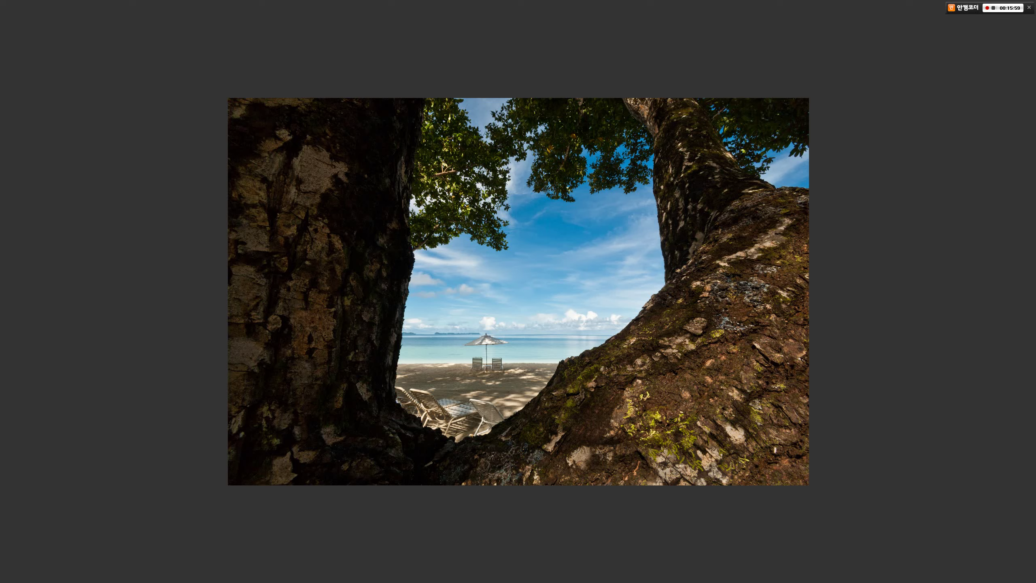
pyautogui.press('f')
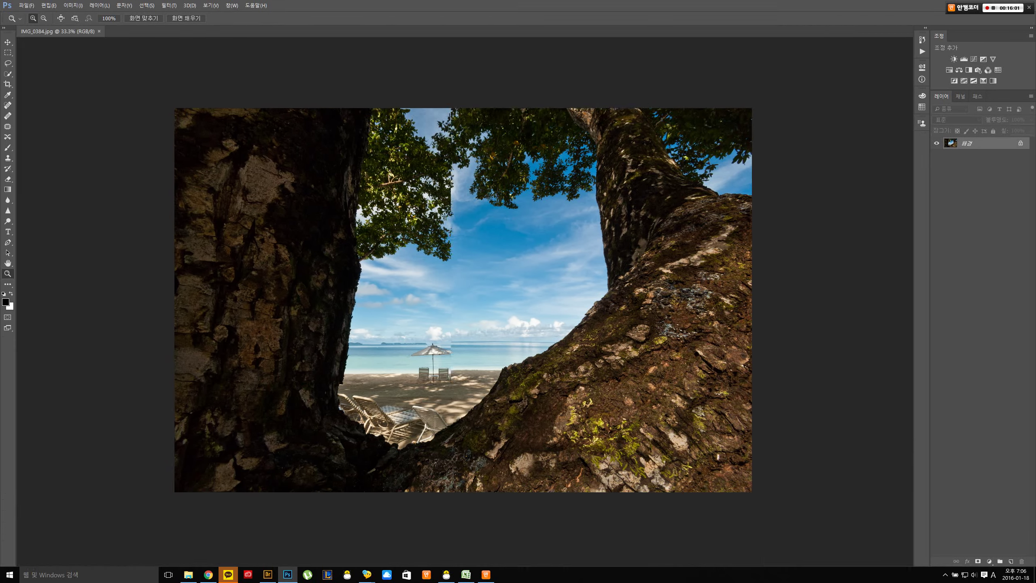
pyautogui.press('f')
pyautogui.press('f')
pyautogui.press('f')
# - Switch to Chrome, maximize the window and open the blog post about the planned video lectures
pyautogui.click(208, 575)
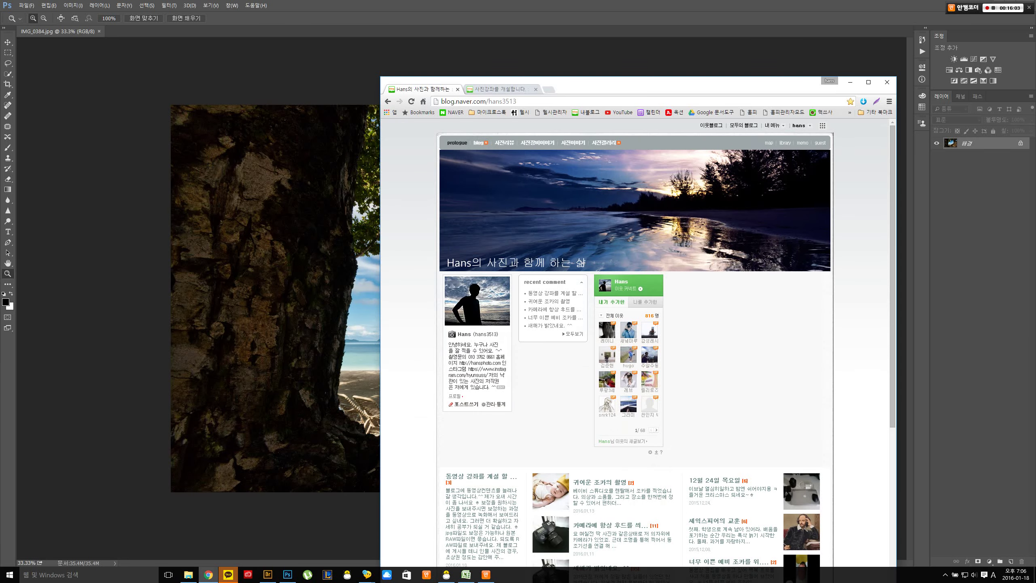
pyautogui.doubleClick(693, 84)
pyautogui.scroll(-3, 408, 310)
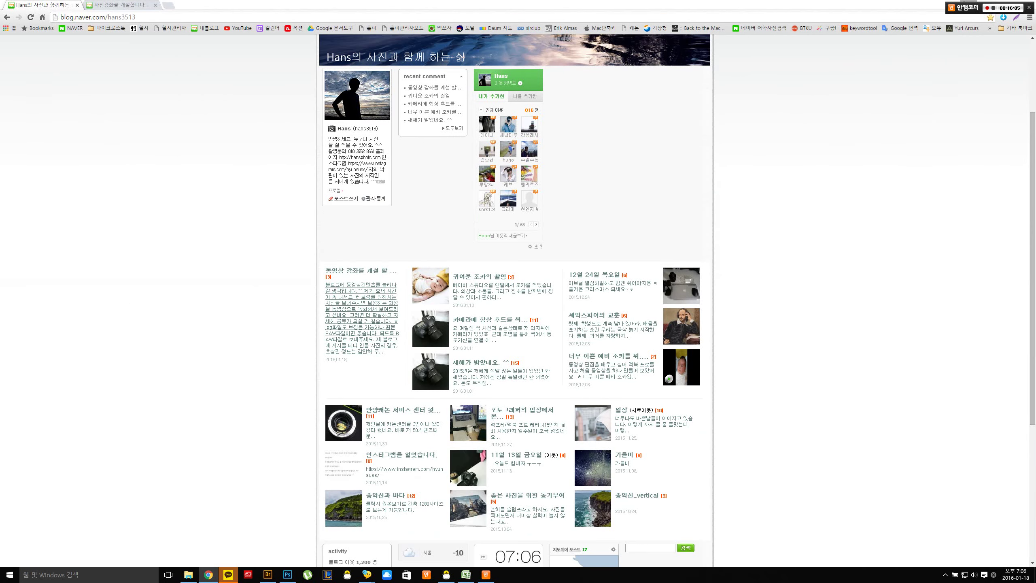
pyautogui.click(364, 314)
# - Read the post's instructions for submitting photos to retouch, highlighting the closing portrait-rights note and contact e-mail lines
pyautogui.scroll(-15, 364, 314)
pyautogui.scroll(2, 515, 286)
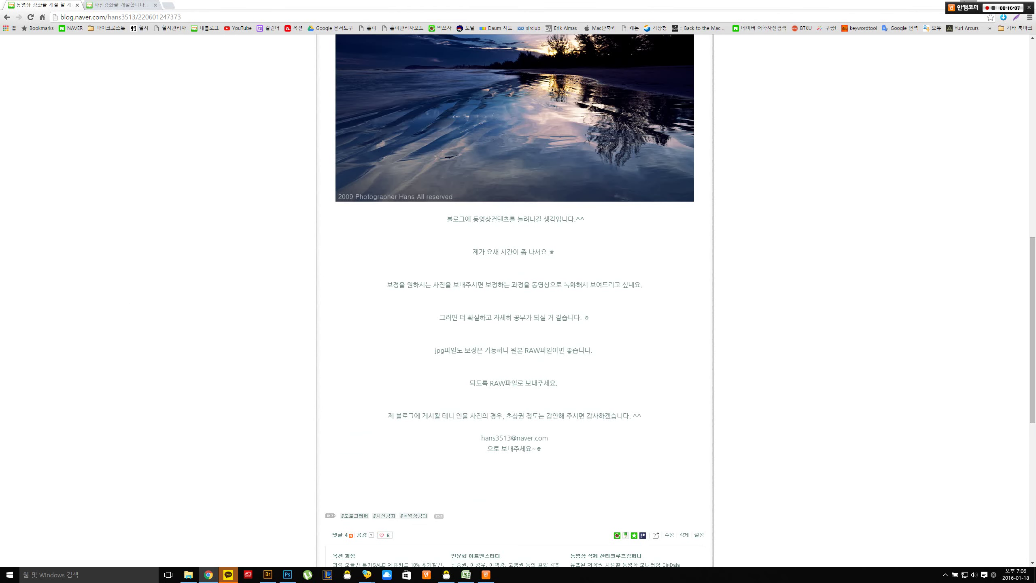
pyautogui.scroll(3, 595, 349)
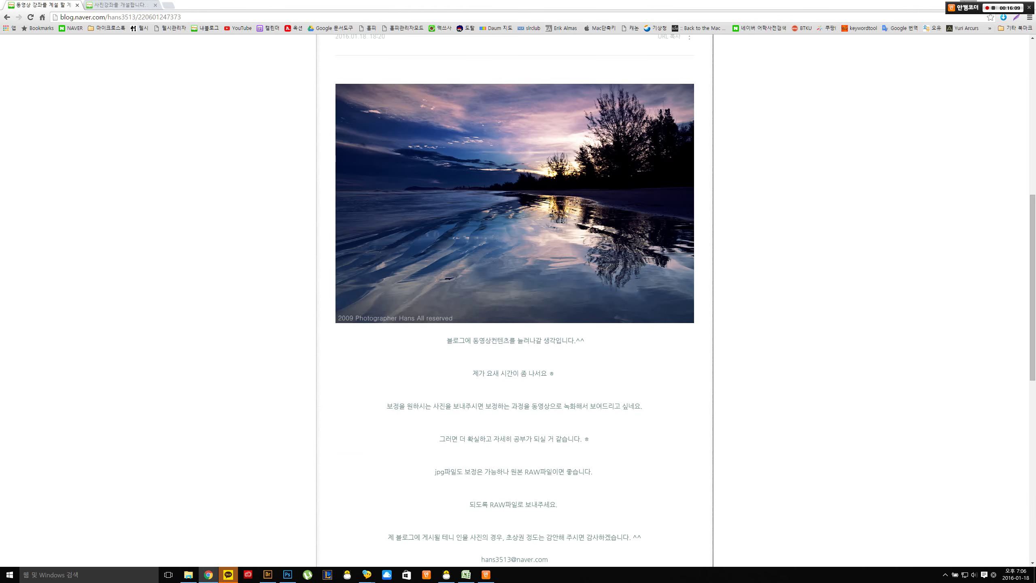
pyautogui.hotkey('ctrl', 'a')
pyautogui.scroll(-1, 514, 298)
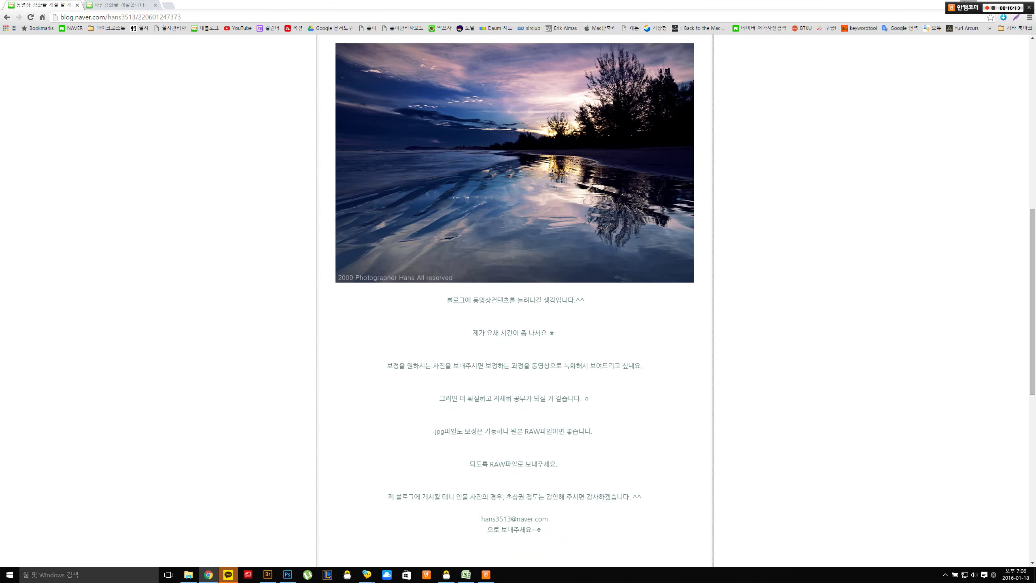
pyautogui.scroll(2, 514, 298)
pyautogui.scroll(8, 514, 298)
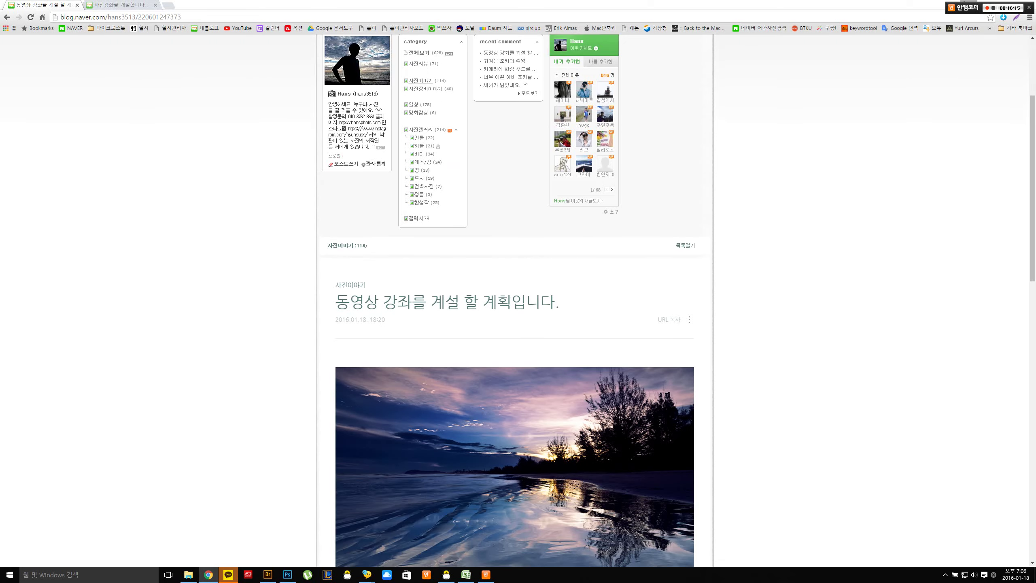
pyautogui.scroll(2, 514, 298)
pyautogui.scroll(-13, 514, 297)
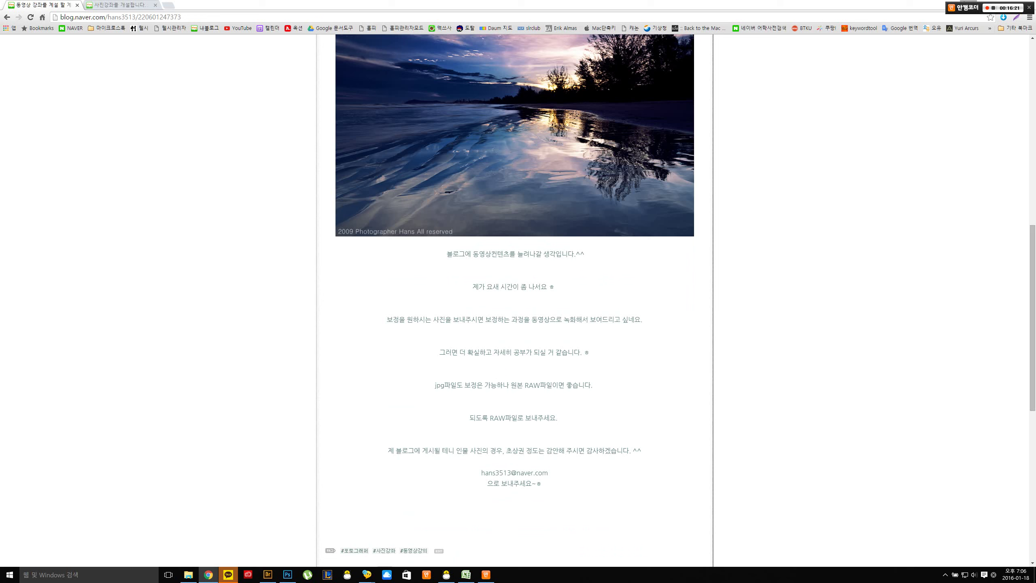
pyautogui.scroll(-1, 514, 298)
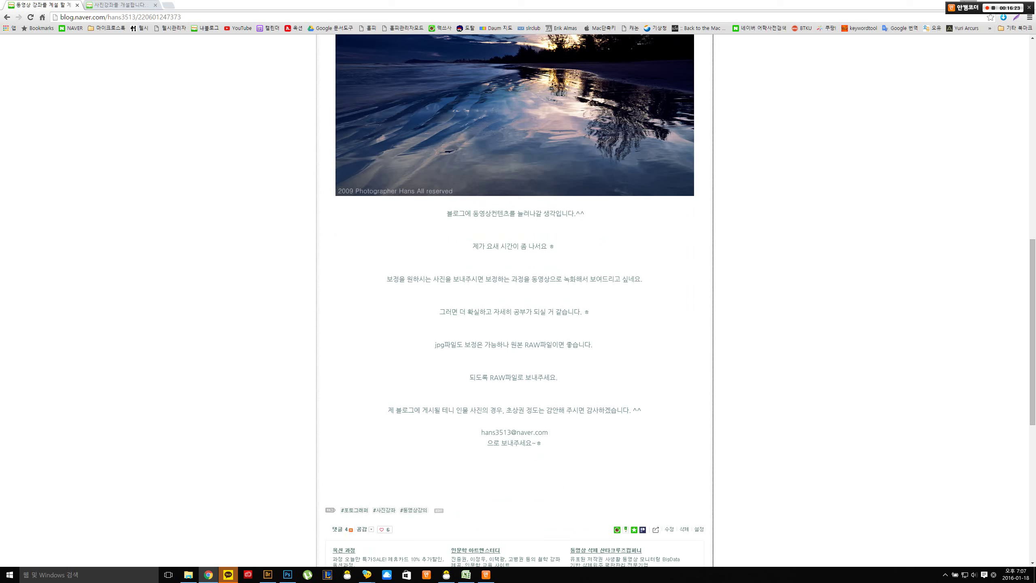
pyautogui.scroll(-2, 514, 298)
pyautogui.scroll(2, 514, 298)
pyautogui.scroll(-2, 514, 298)
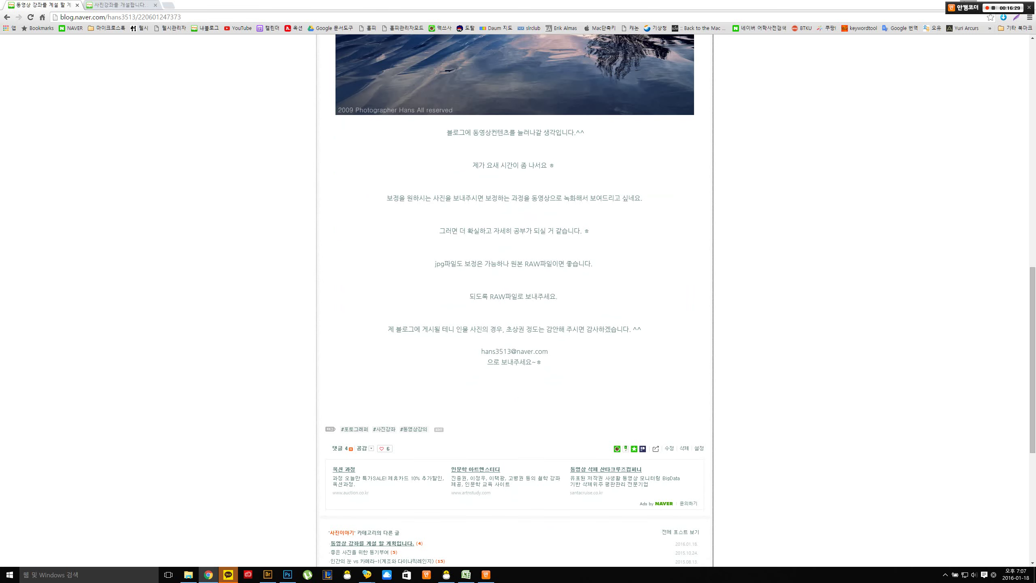
pyautogui.scroll(2, 514, 298)
pyautogui.moveTo(387, 410); pyautogui.dragTo(545, 443)
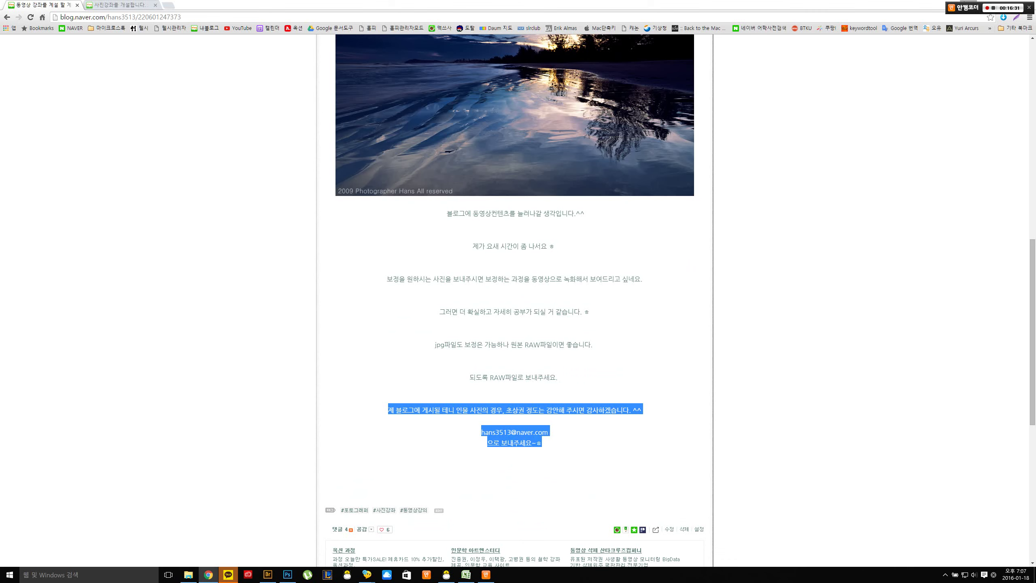
pyautogui.click(549, 445)
pyautogui.scroll(3, 515, 298)
pyautogui.scroll(7, 514, 298)
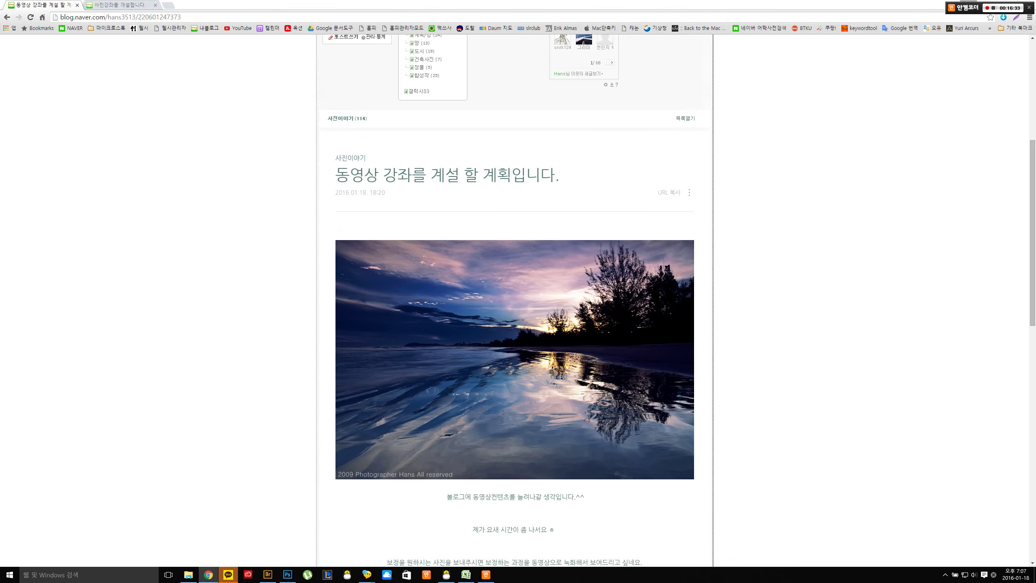